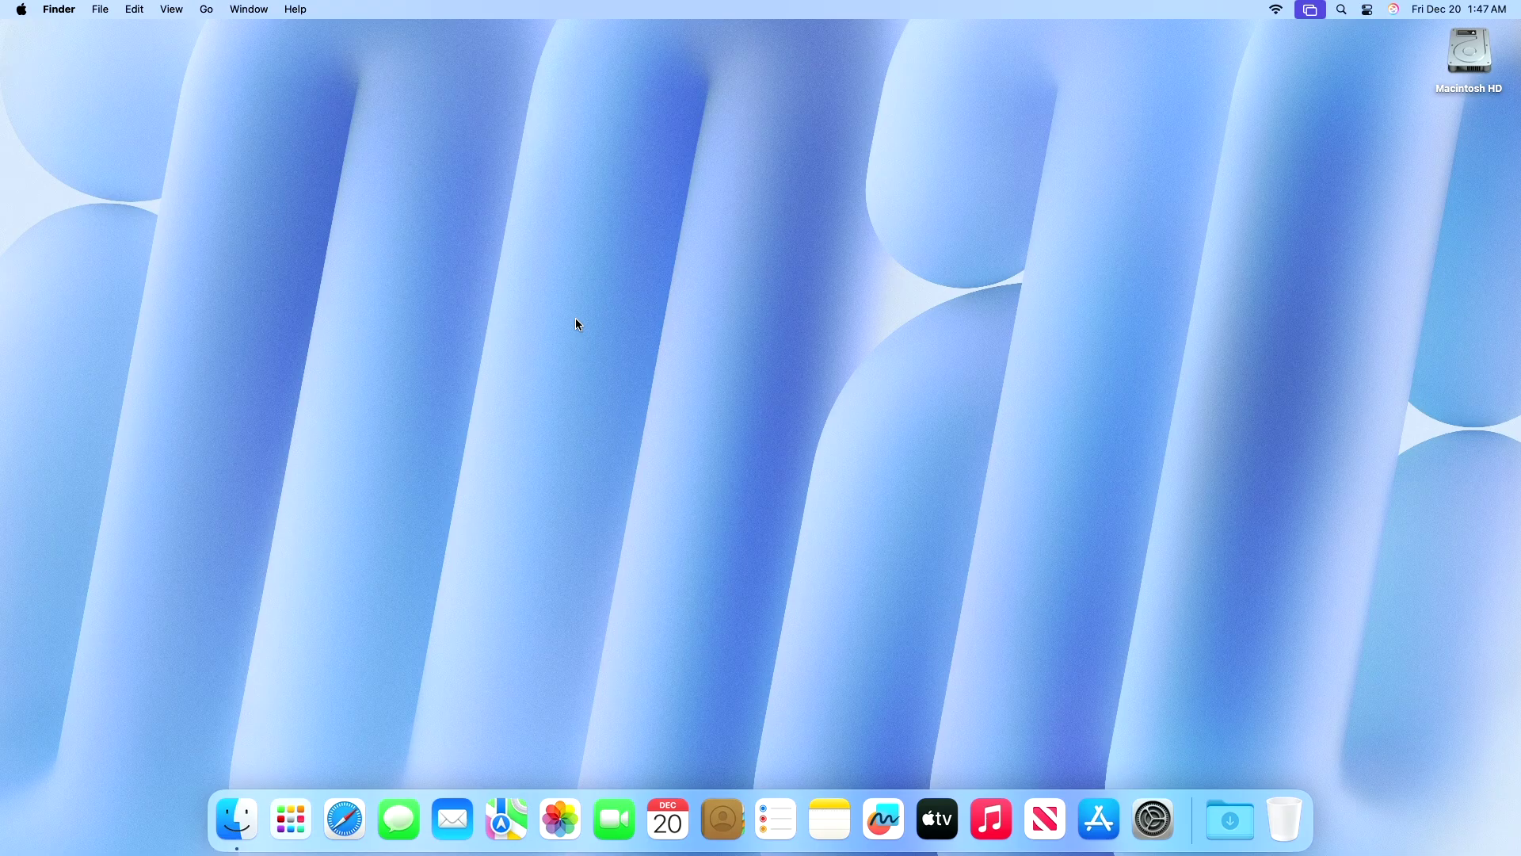
- Download Mist.0.20.1.pkg from the Mist v0.20.1 GitHub release in Safari, then quit Safari
{"action": "left_click", "coordinate": [345, 816]}
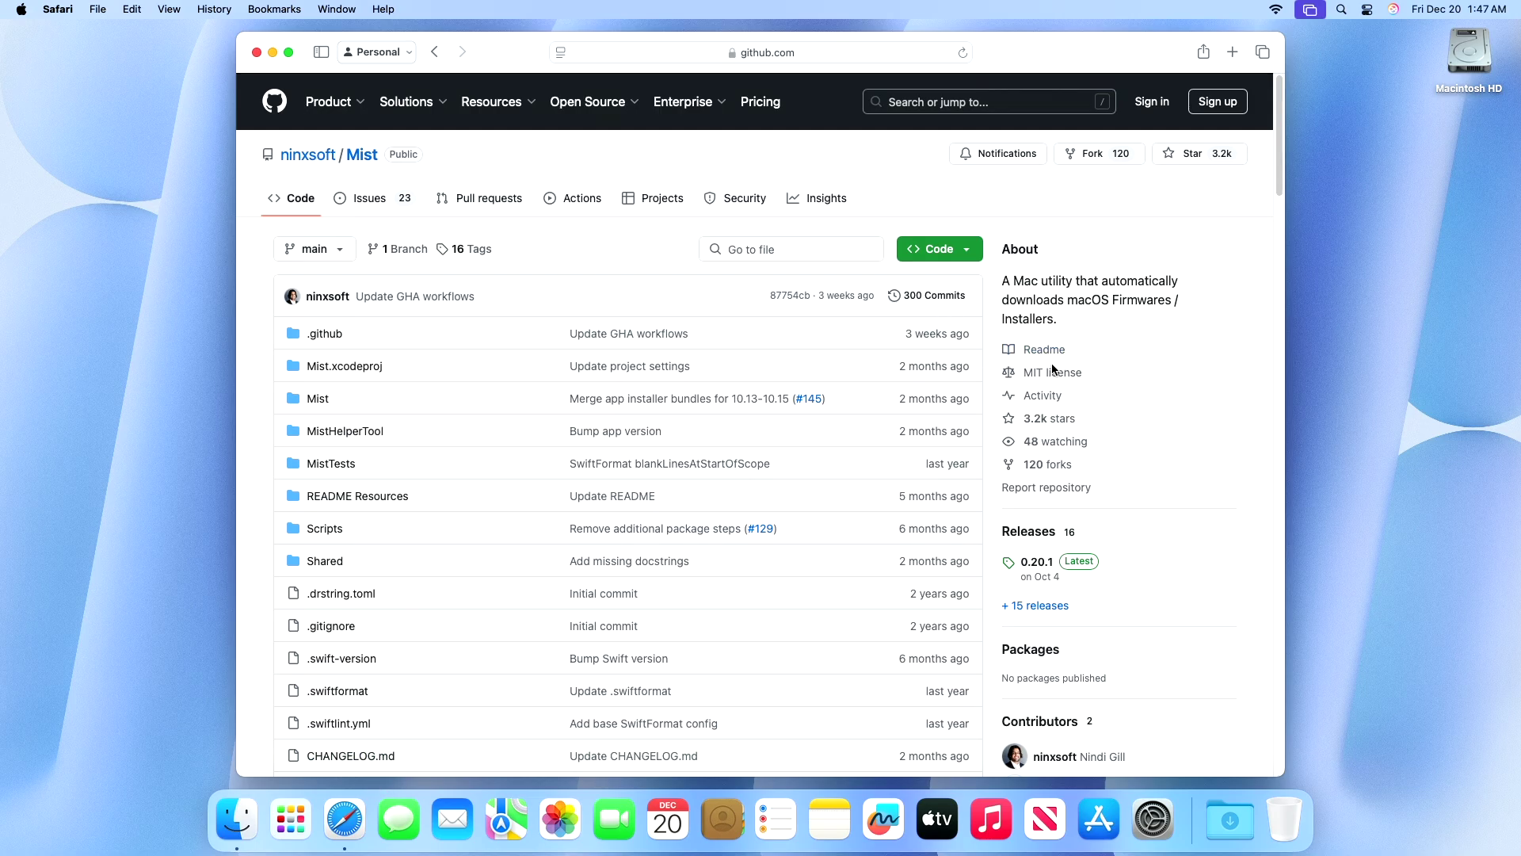
{"action": "left_click_drag", "start_coordinate": [1279, 169], "coordinate": [1264, 330]}
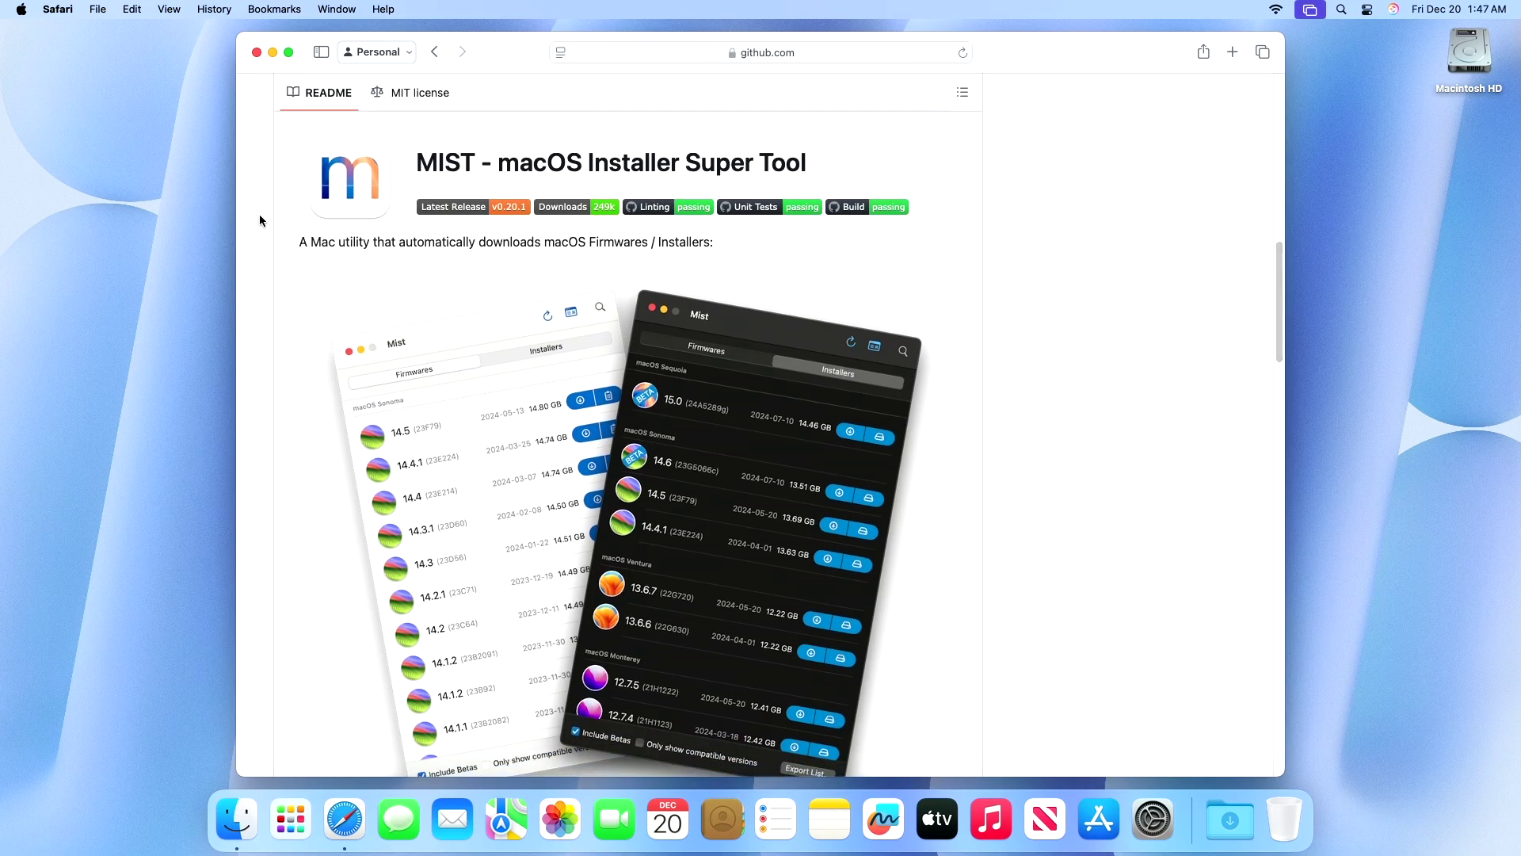
{"action": "scroll", "coordinate": [1007, 343], "scroll_direction": "up", "scroll_amount": 20}
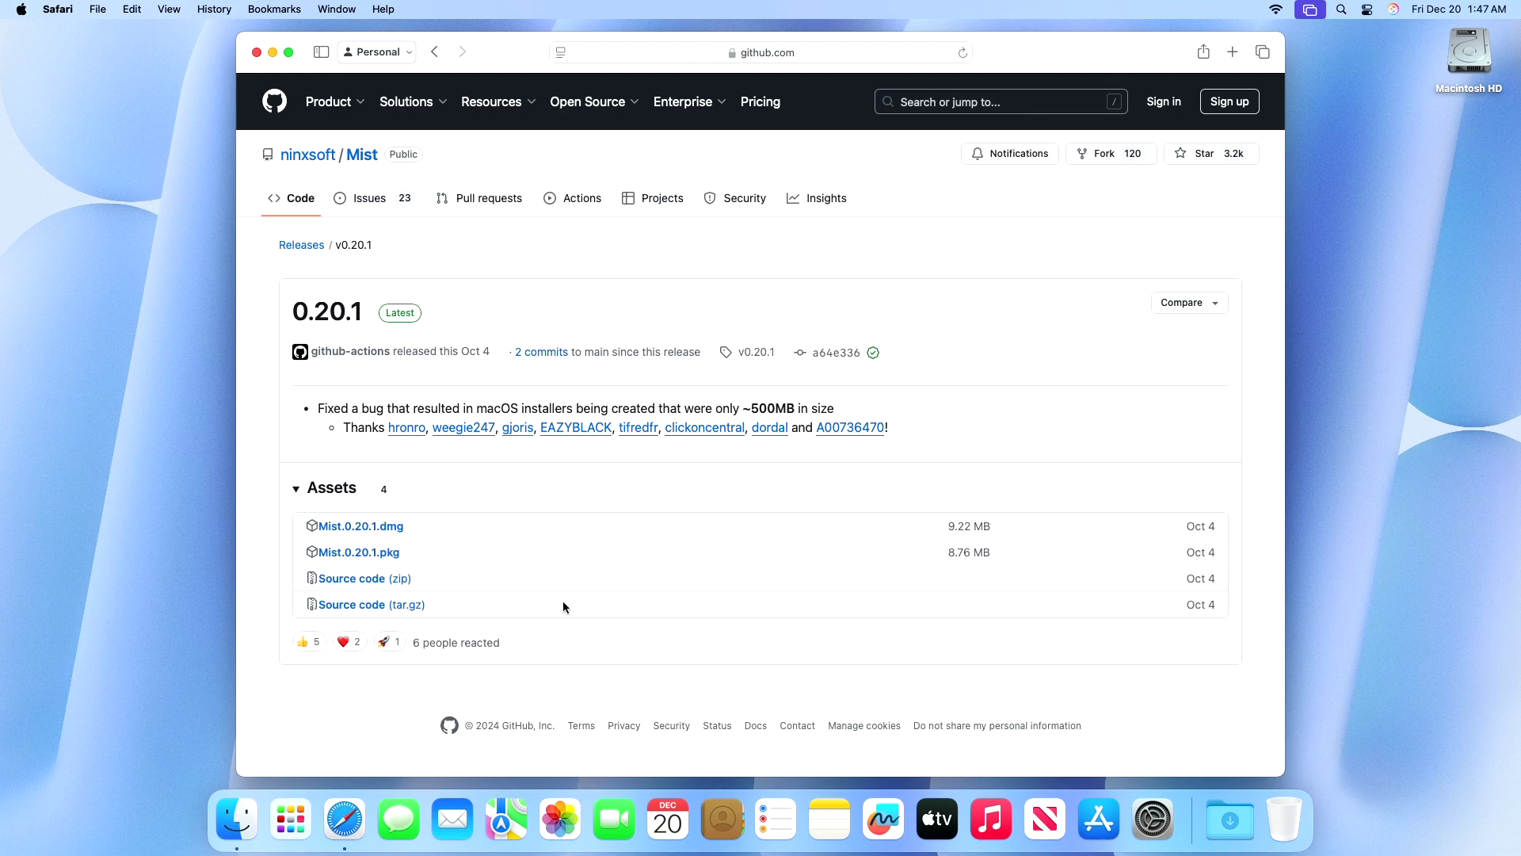
{"action": "left_click", "coordinate": [389, 554]}
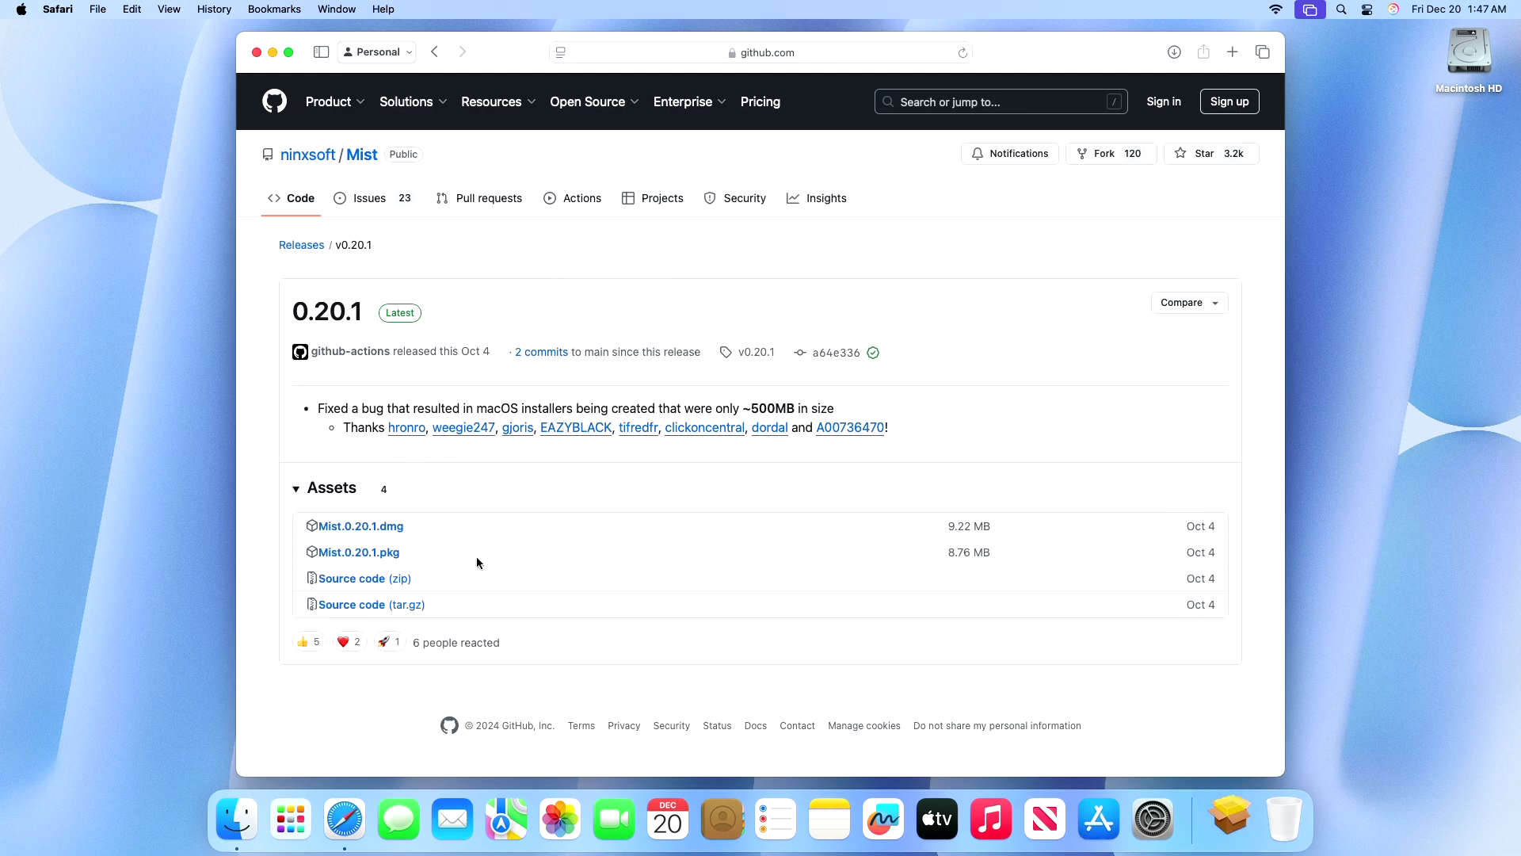
{"action": "key", "text": "super+q"}
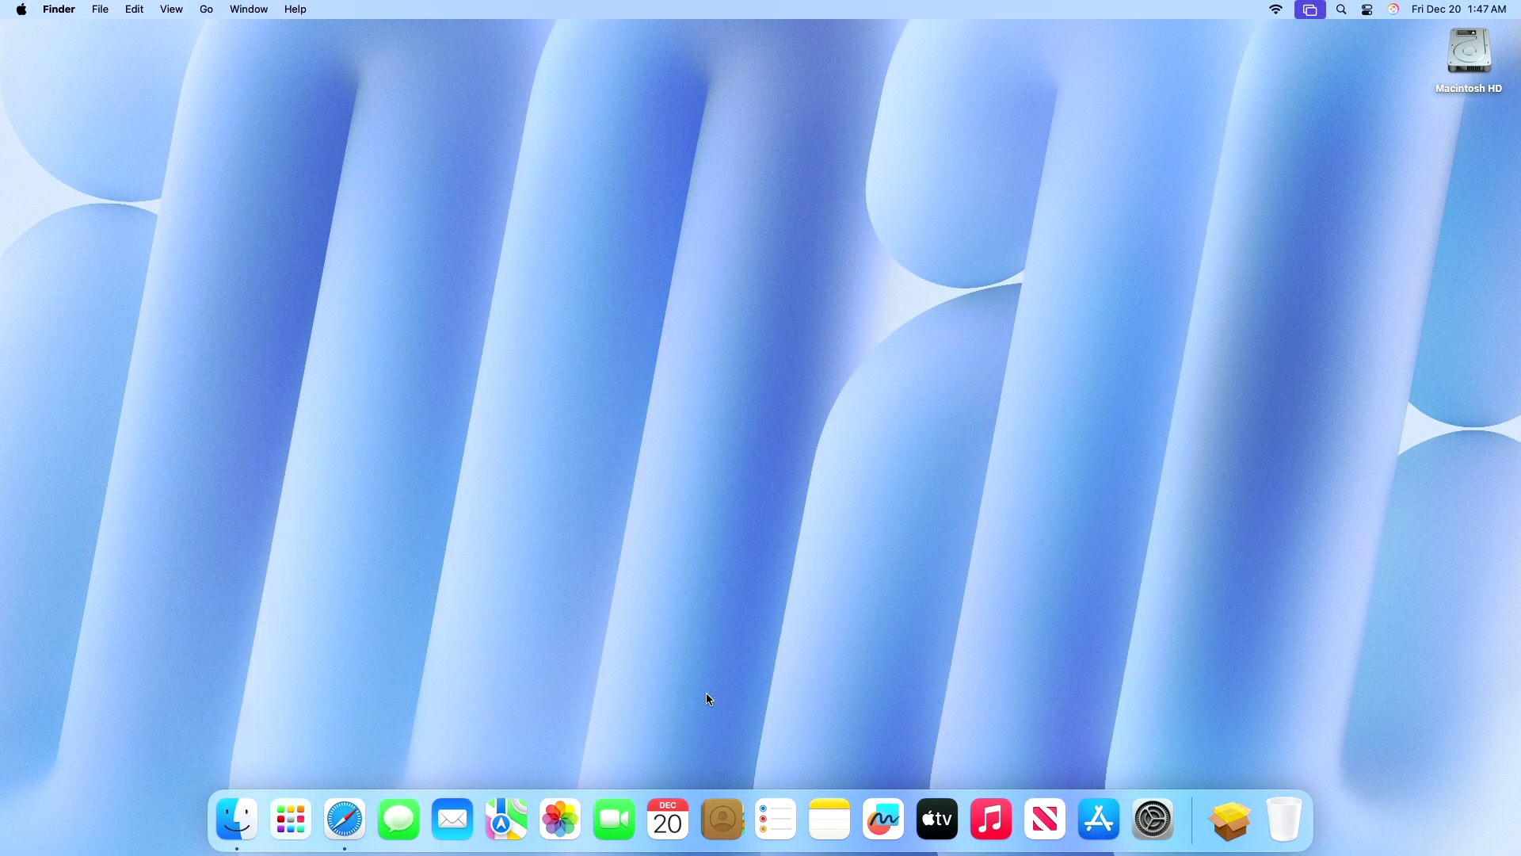
- Install Mist 0.20.1 on Macintosh HD from the downloaded package, authorising with the password, then trash the package
{"action": "left_click", "coordinate": [1230, 829]}
{"action": "left_click", "coordinate": [1233, 773]}
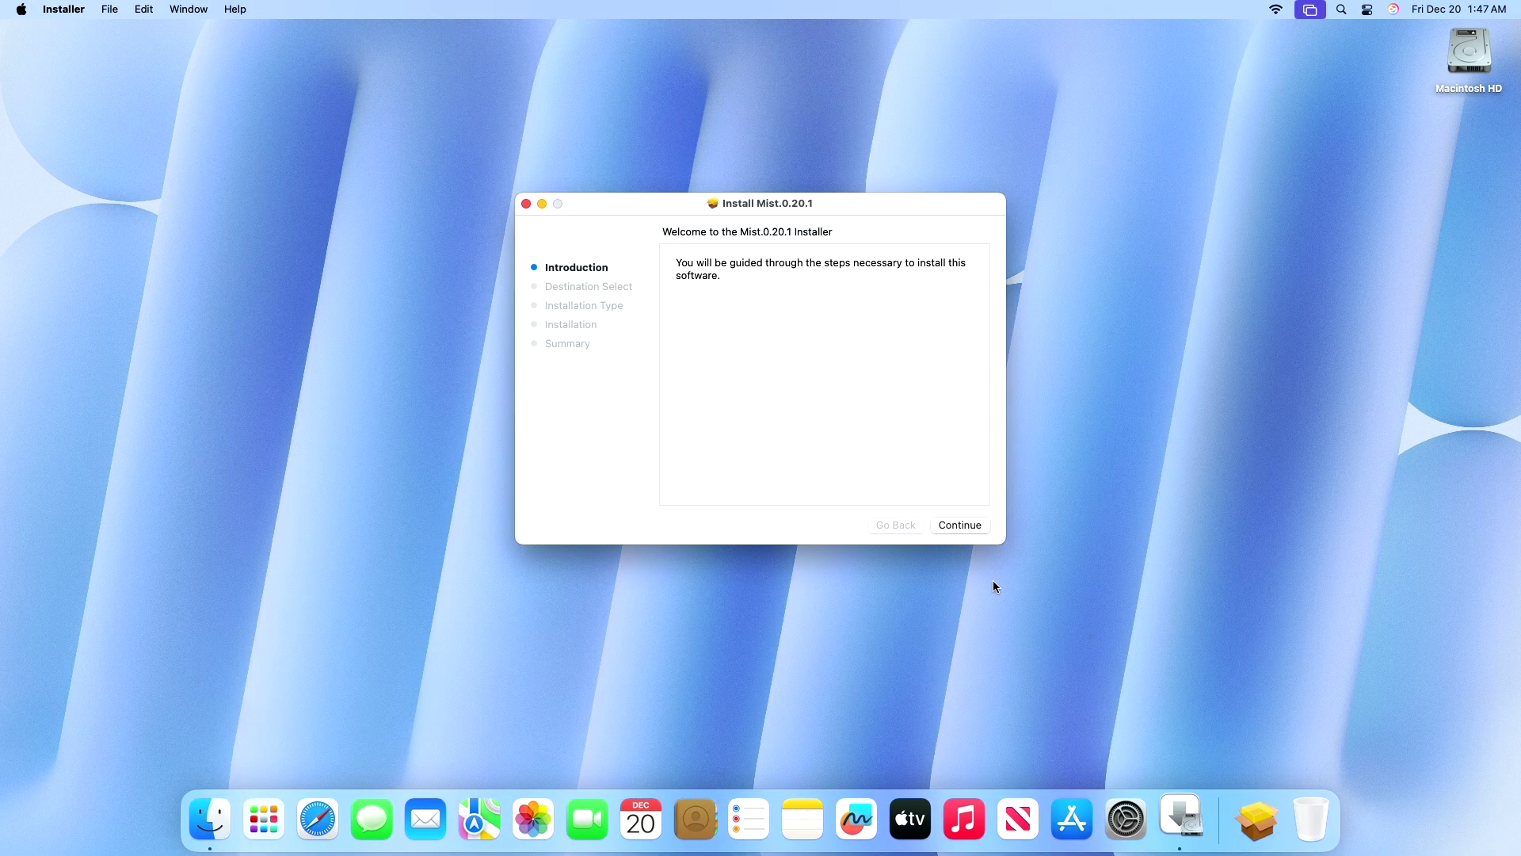
{"action": "left_click", "coordinate": [983, 525]}
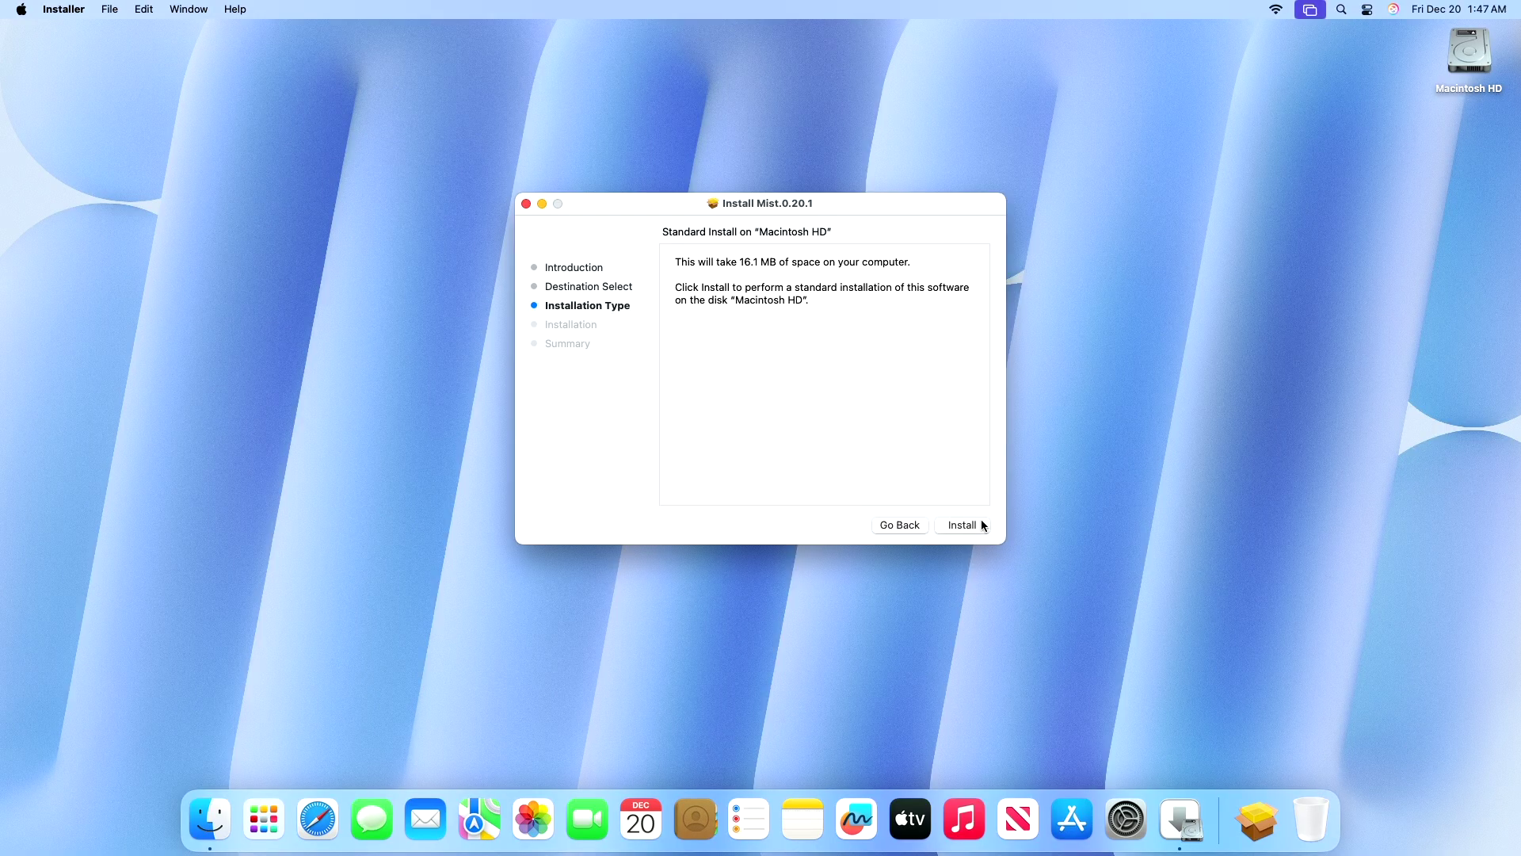
{"action": "left_click", "coordinate": [982, 524]}
{"action": "type", "text": "****"}
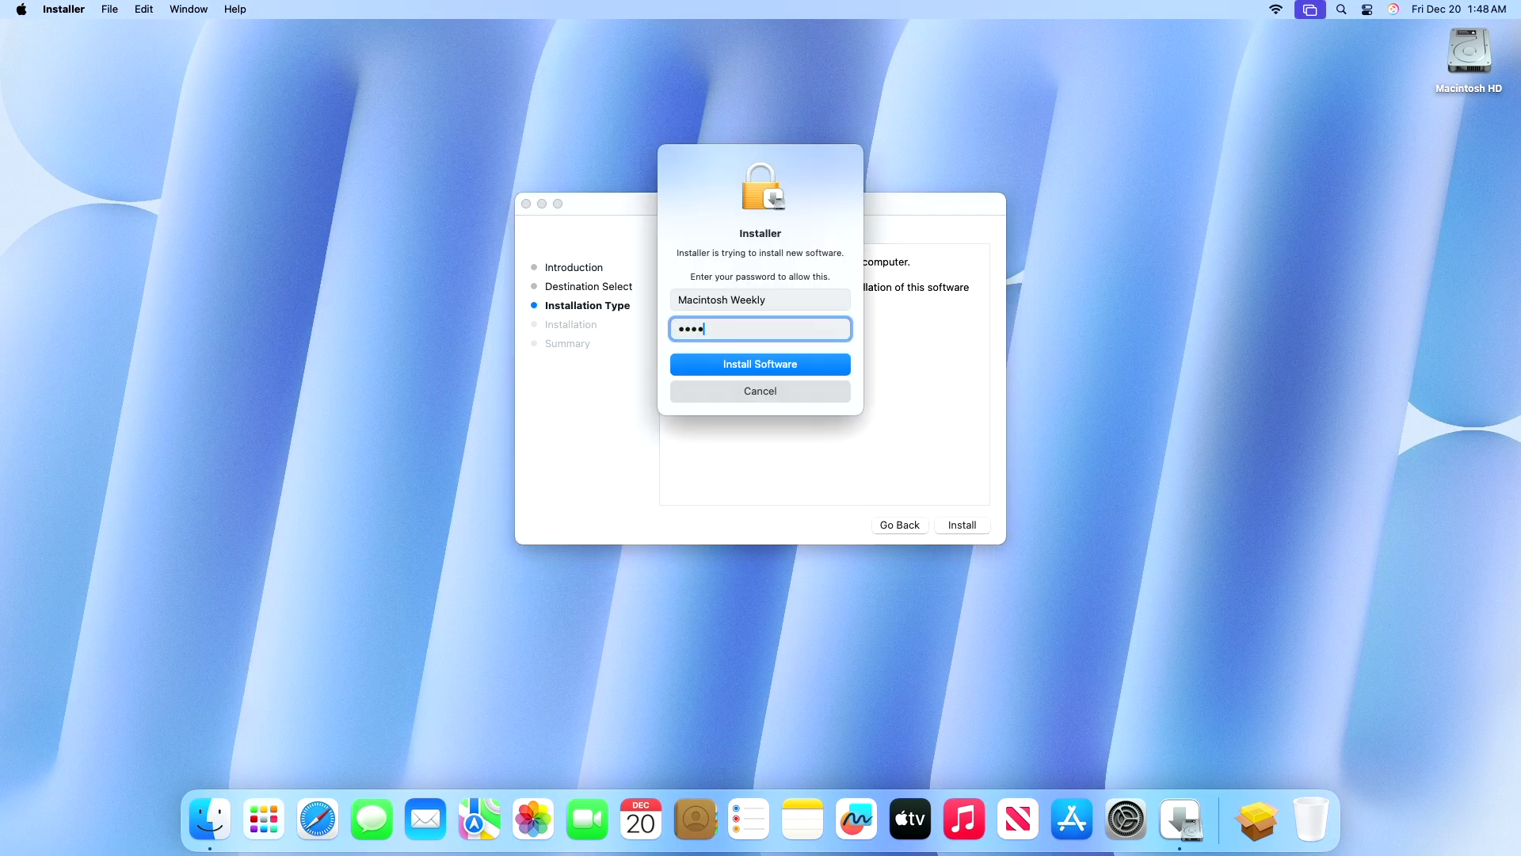
{"action": "key", "text": "Return"}
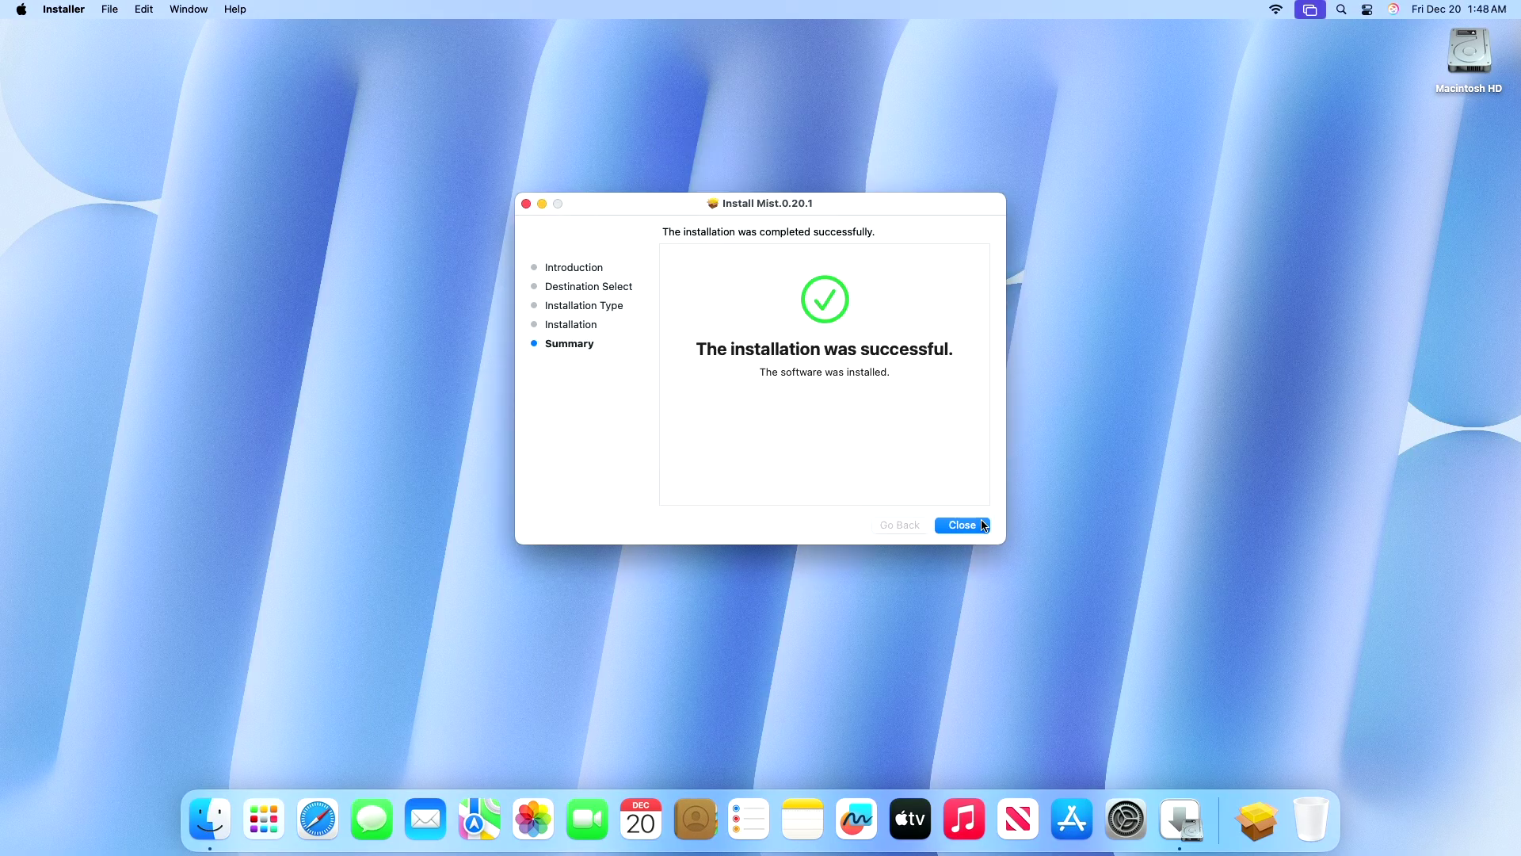
{"action": "left_click", "coordinate": [982, 524]}
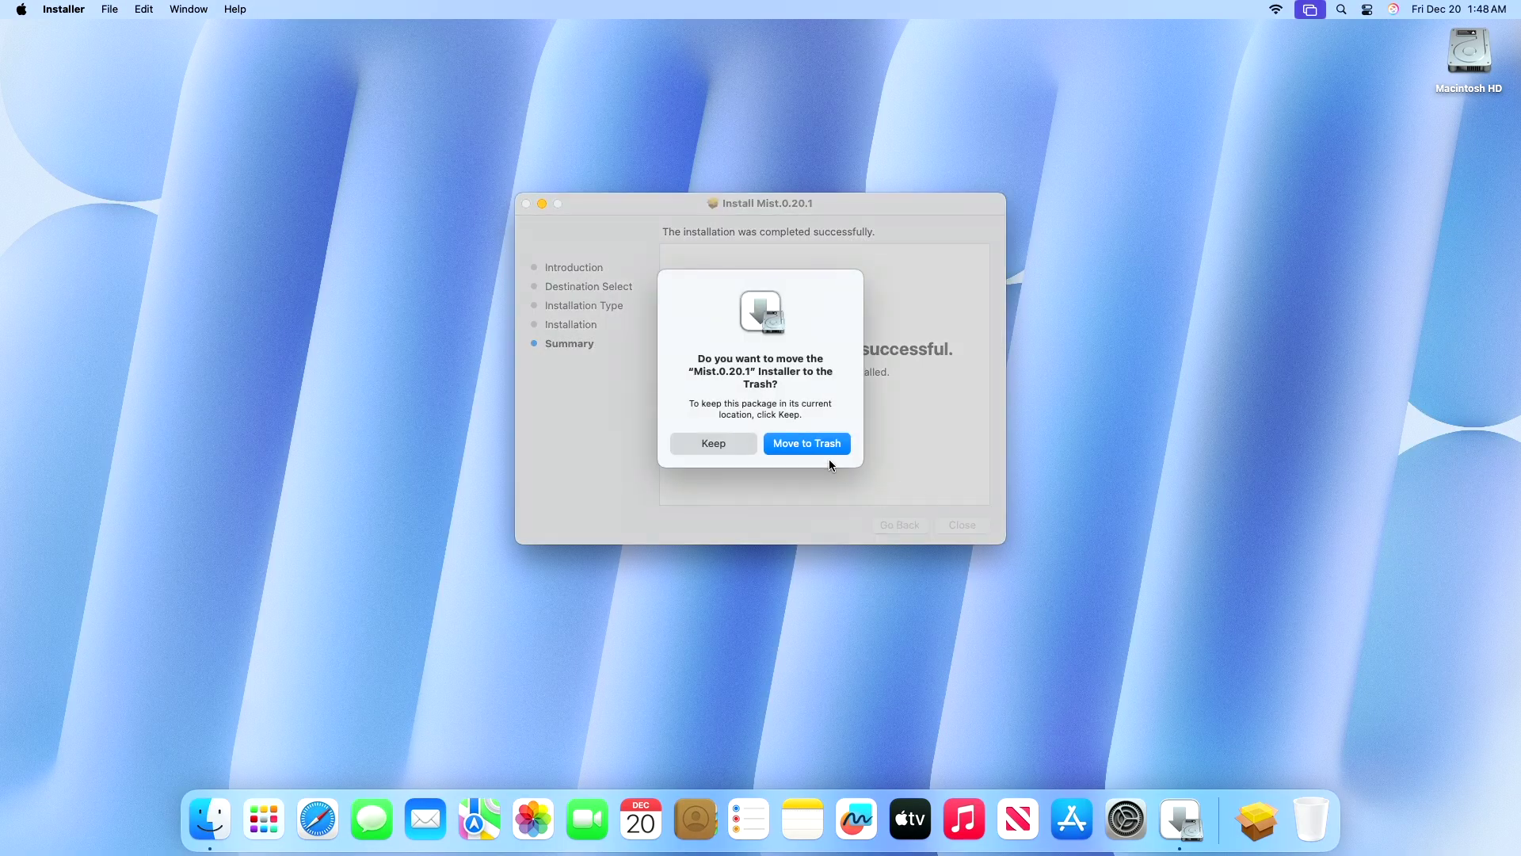
{"action": "left_click", "coordinate": [828, 446]}
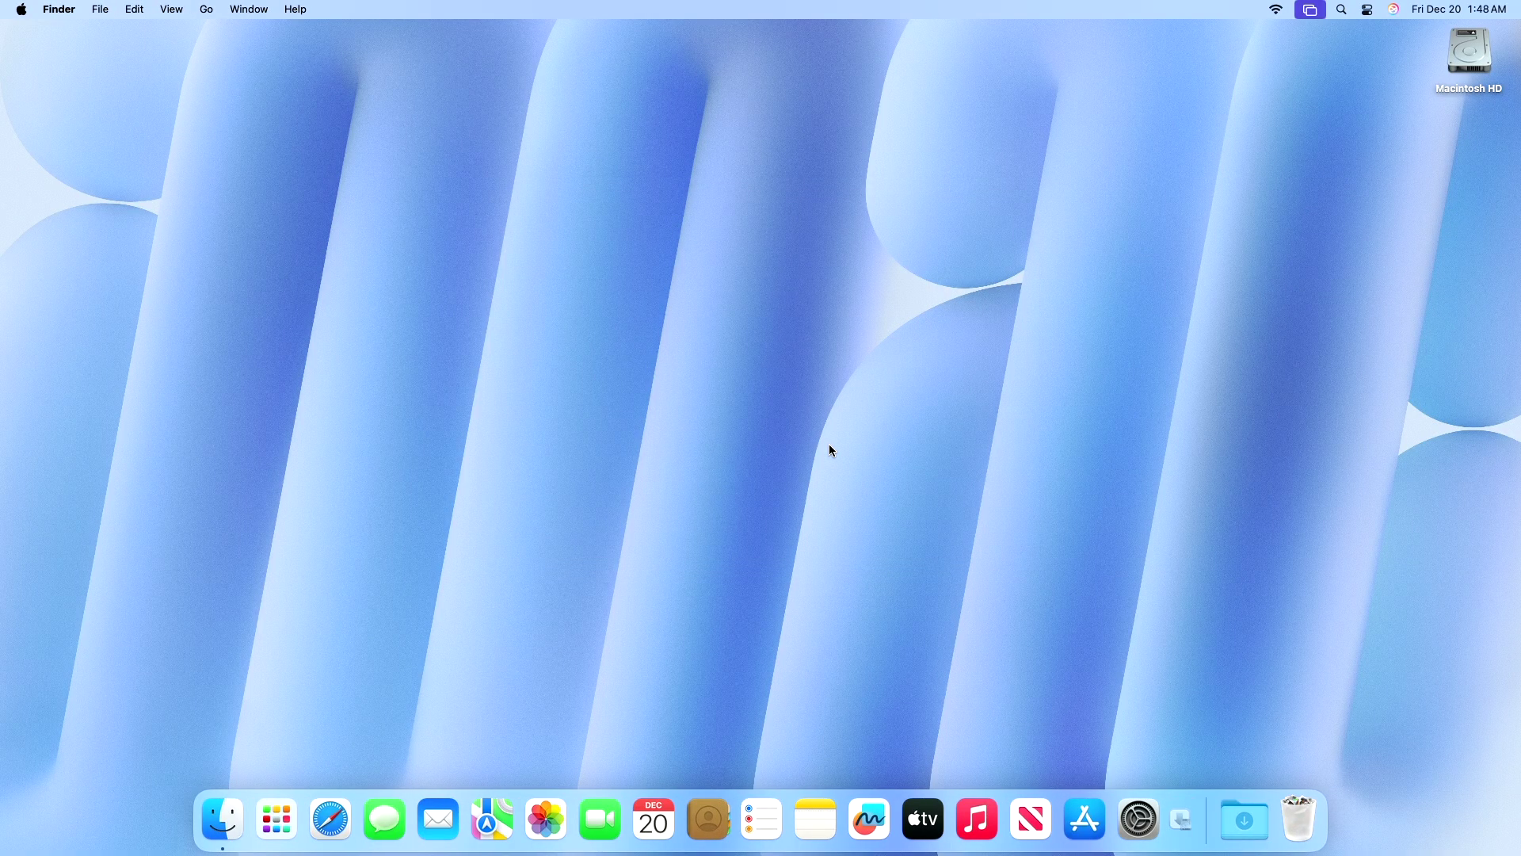
- Launch Mist from Launchpad and switch its list from firmwares to macOS Installers
{"action": "left_click", "coordinate": [291, 817]}
{"action": "left_click", "coordinate": [905, 663]}
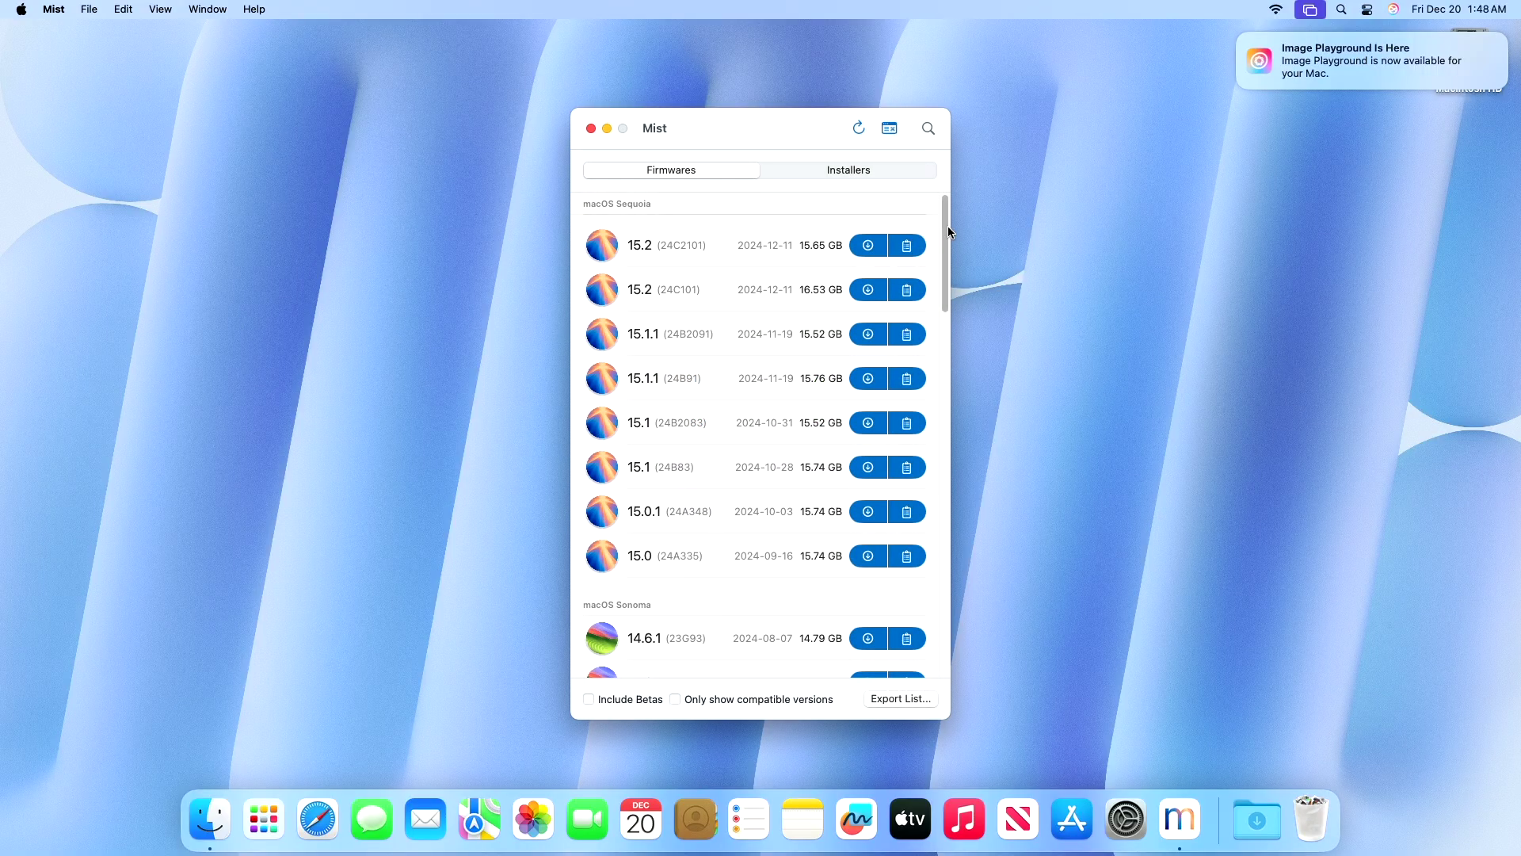
{"action": "left_click_drag", "start_coordinate": [945, 226], "coordinate": [958, 187]}
{"action": "left_click", "coordinate": [863, 172]}
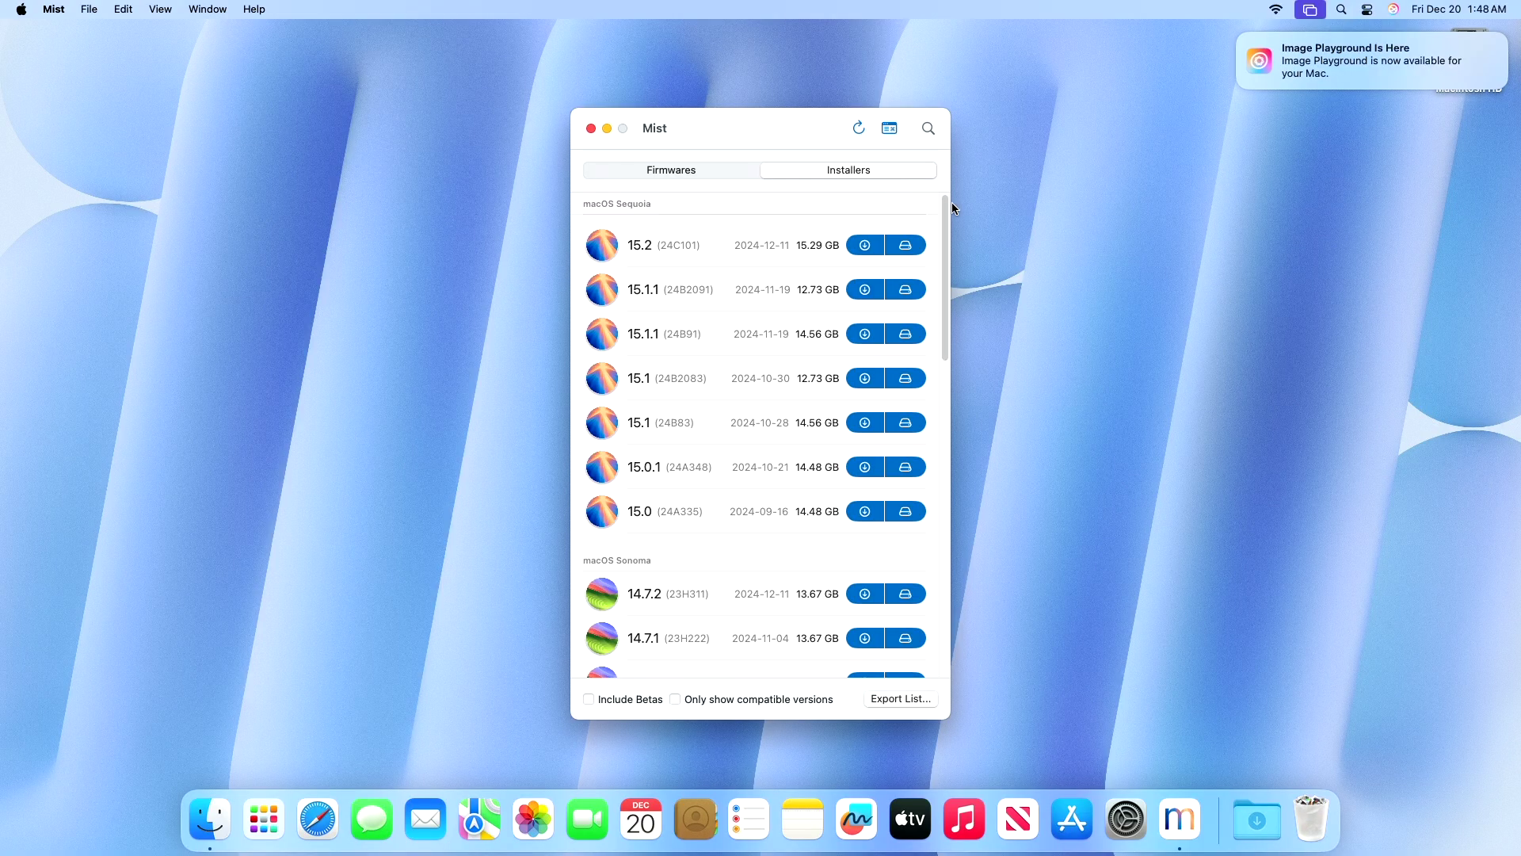
{"action": "mouse_move", "coordinate": [944, 211]}
{"action": "left_mouse_down"}
{"action": "mouse_move", "coordinate": [959, 555]}
{"action": "mouse_move", "coordinate": [932, 209]}
{"action": "left_mouse_up"}
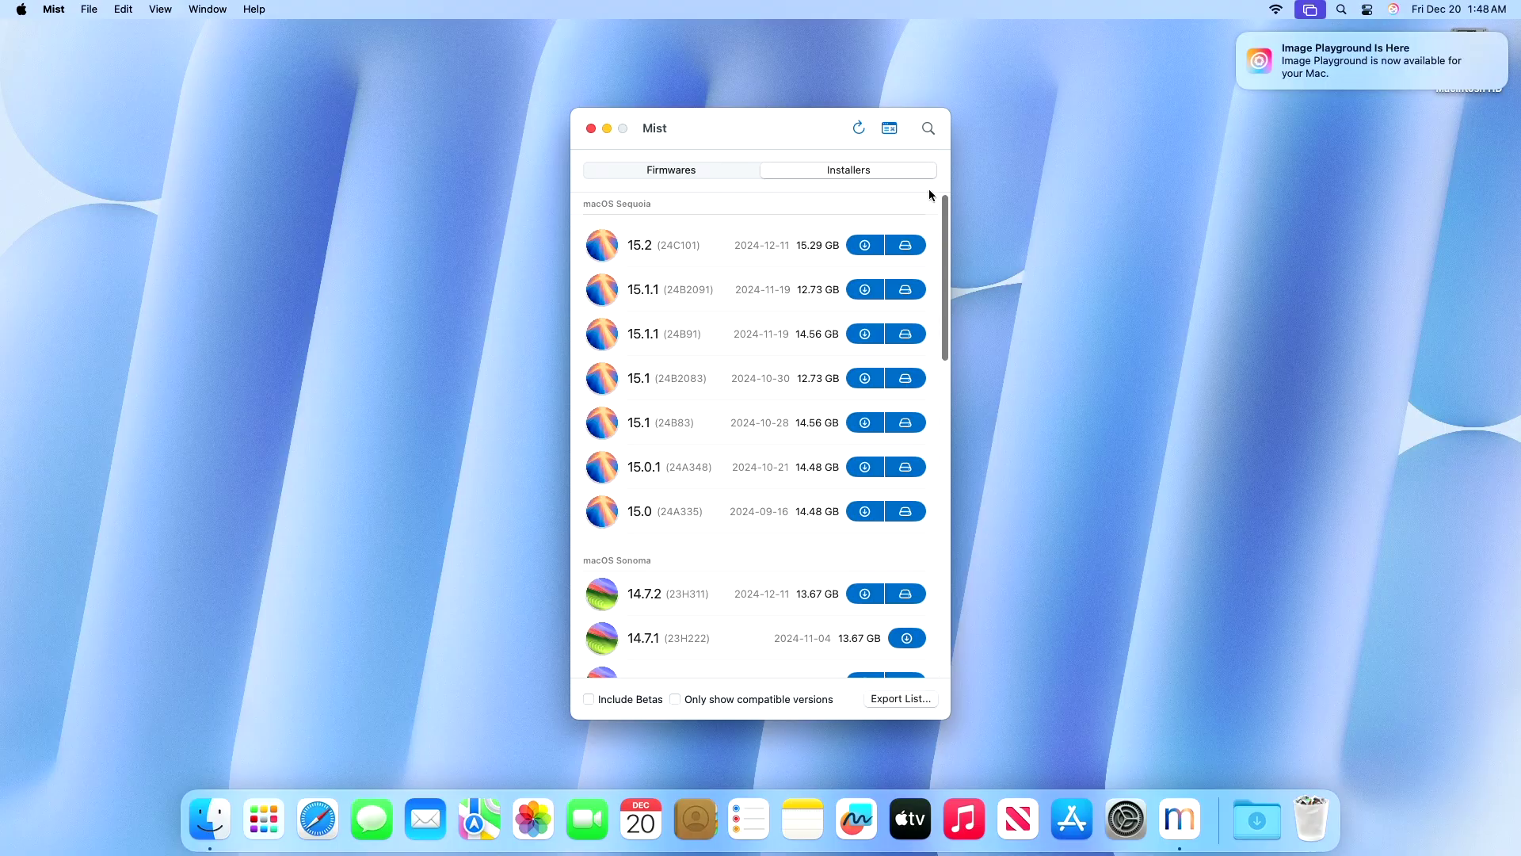
{"action": "left_click", "coordinate": [721, 170]}
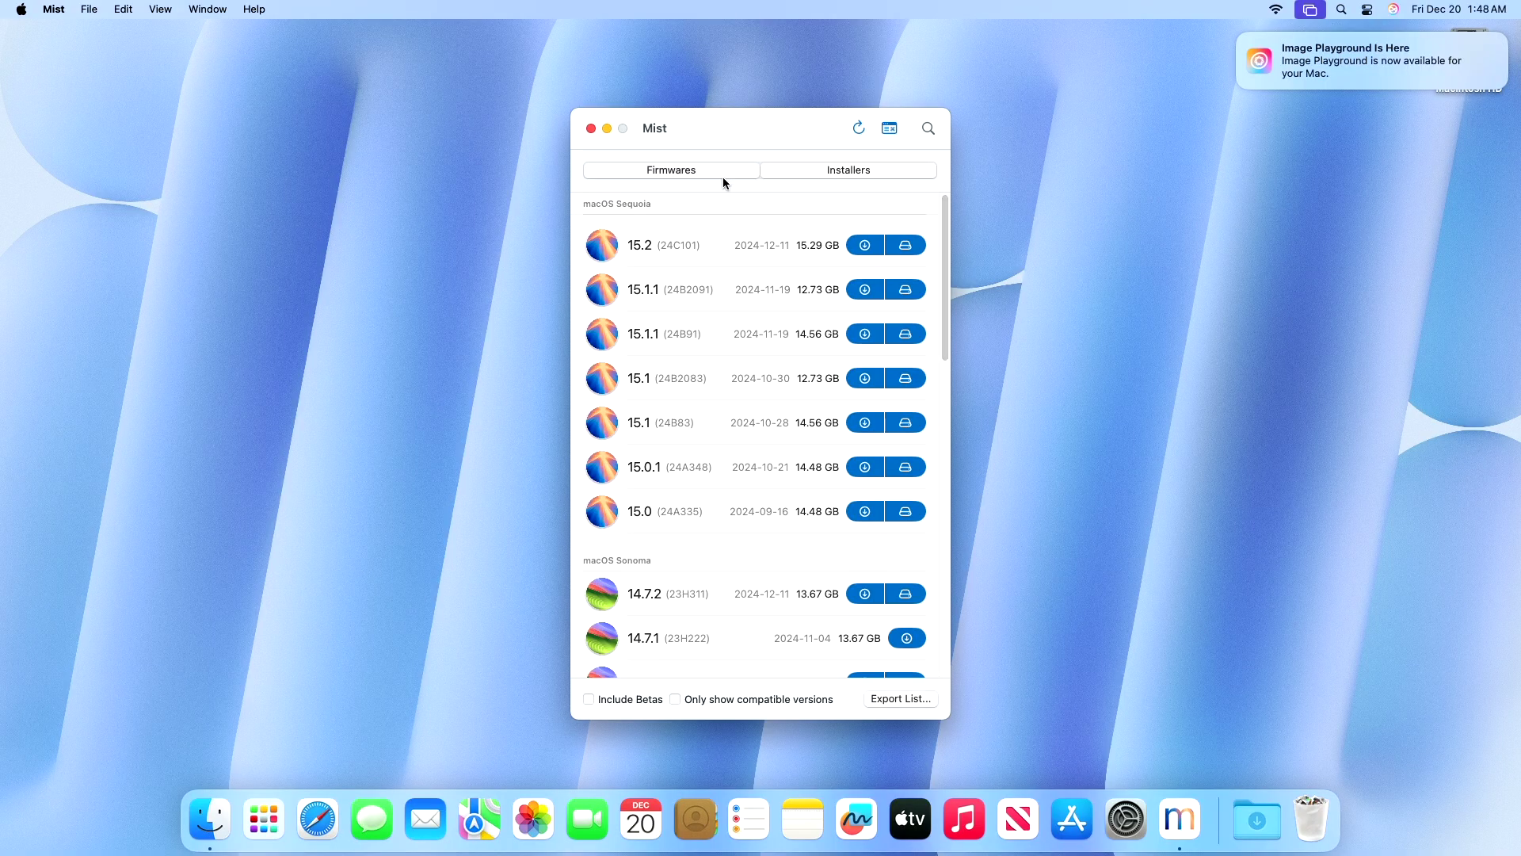
{"action": "left_click", "coordinate": [774, 700]}
{"action": "scroll", "coordinate": [932, 476], "scroll_direction": "down", "scroll_amount": 15}
{"action": "scroll", "coordinate": [930, 475], "scroll_direction": "up", "scroll_amount": 15}
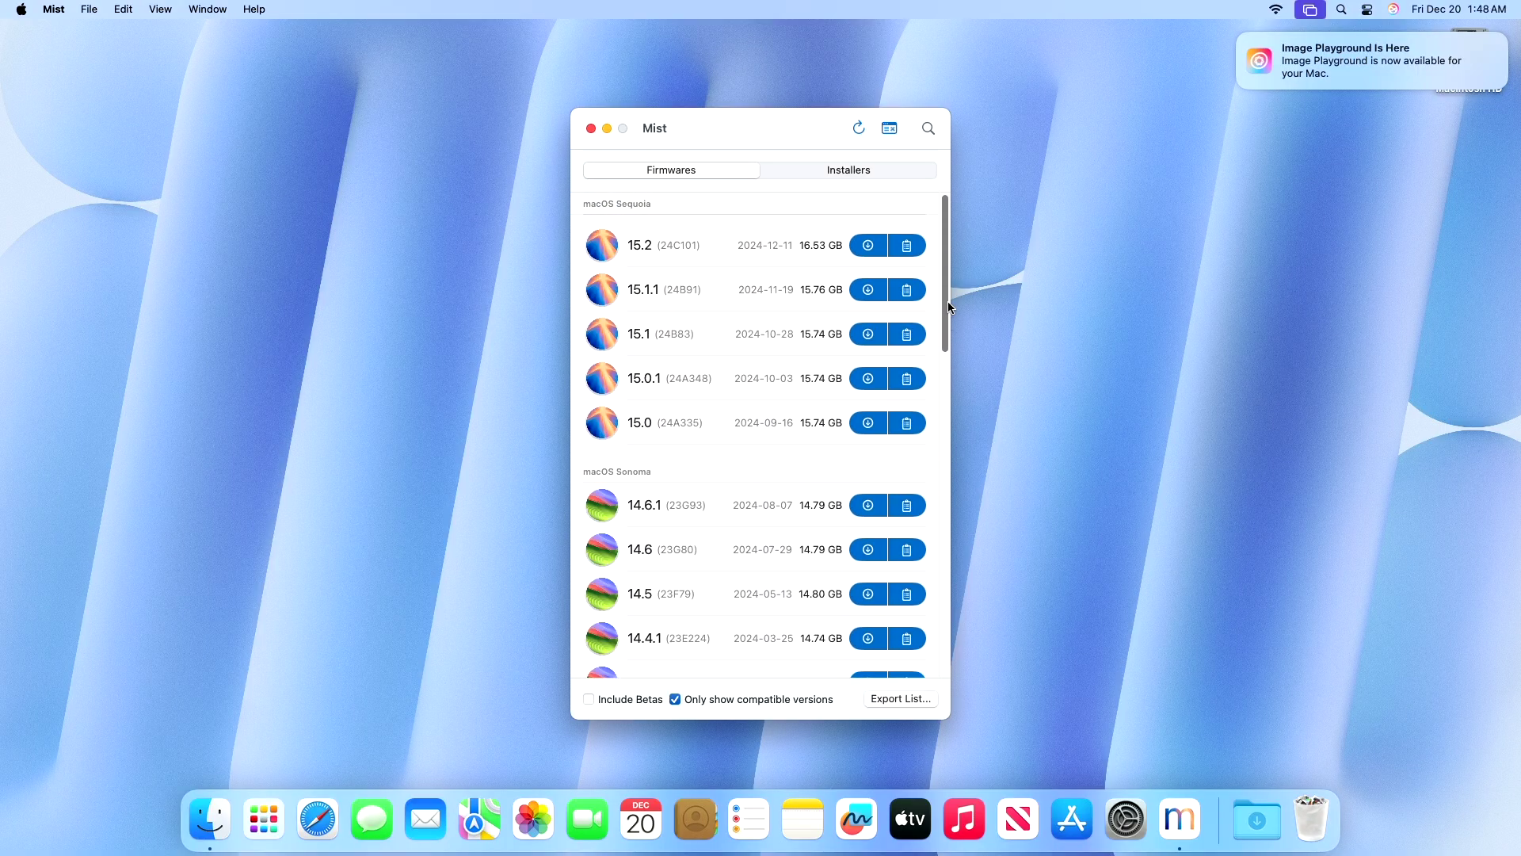
{"action": "left_click", "coordinate": [851, 171]}
{"action": "mouse_move", "coordinate": [942, 207]}
{"action": "left_mouse_down"}
{"action": "mouse_move", "coordinate": [938, 442]}
{"action": "mouse_move", "coordinate": [939, 204]}
{"action": "left_mouse_up"}
{"action": "left_click", "coordinate": [752, 700]}
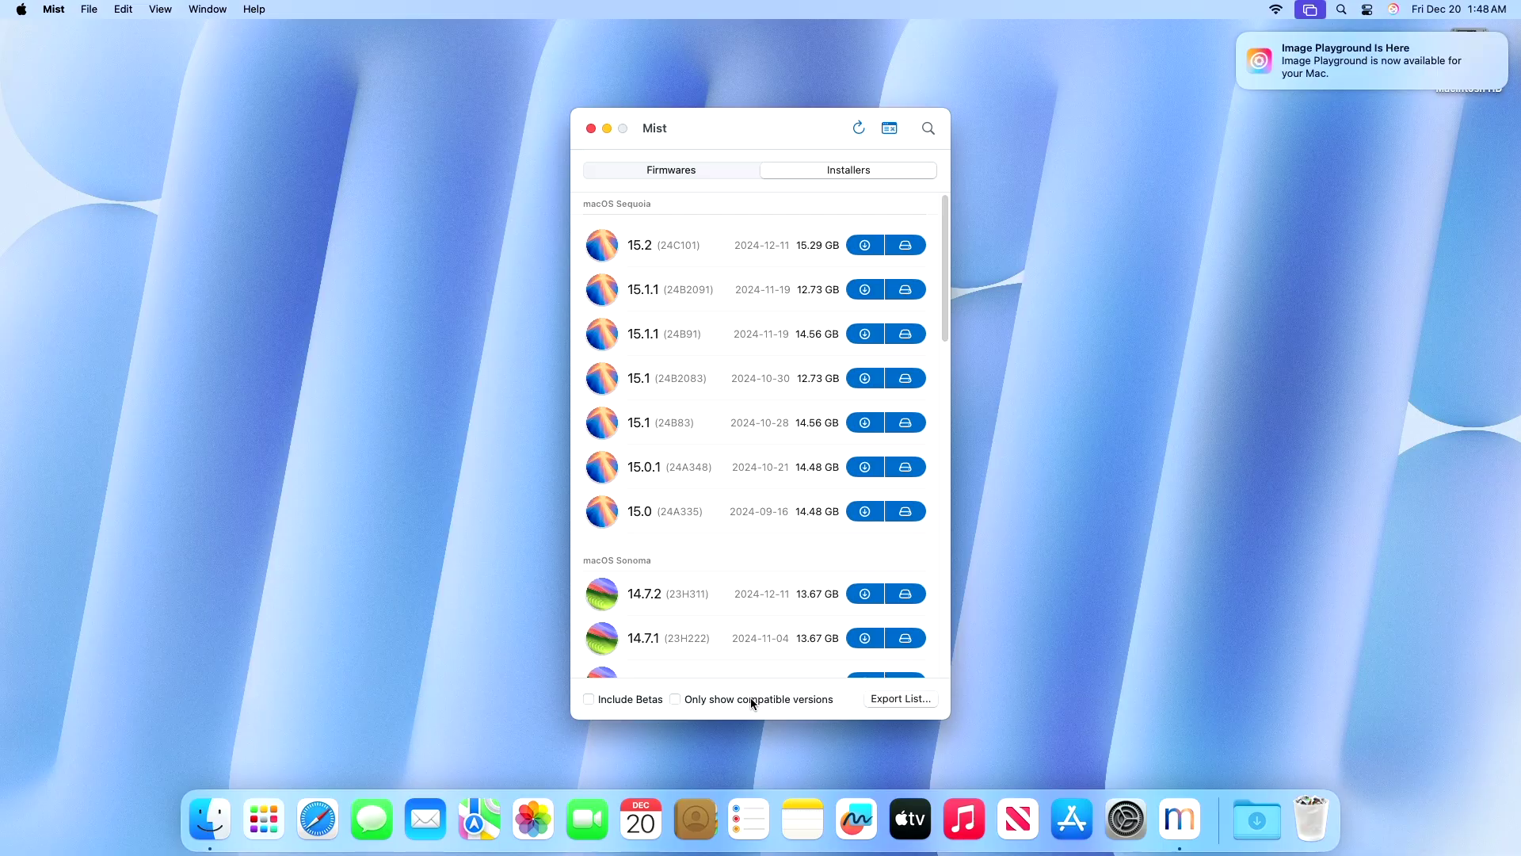
{"action": "left_click_drag", "start_coordinate": [943, 254], "coordinate": [945, 205]}
{"action": "left_click", "coordinate": [624, 699]}
- Authorise Mist's privileged helper tool, request the Sequoia 15.2 download, and allow Full Disk Access
{"action": "left_click", "coordinate": [865, 246]}
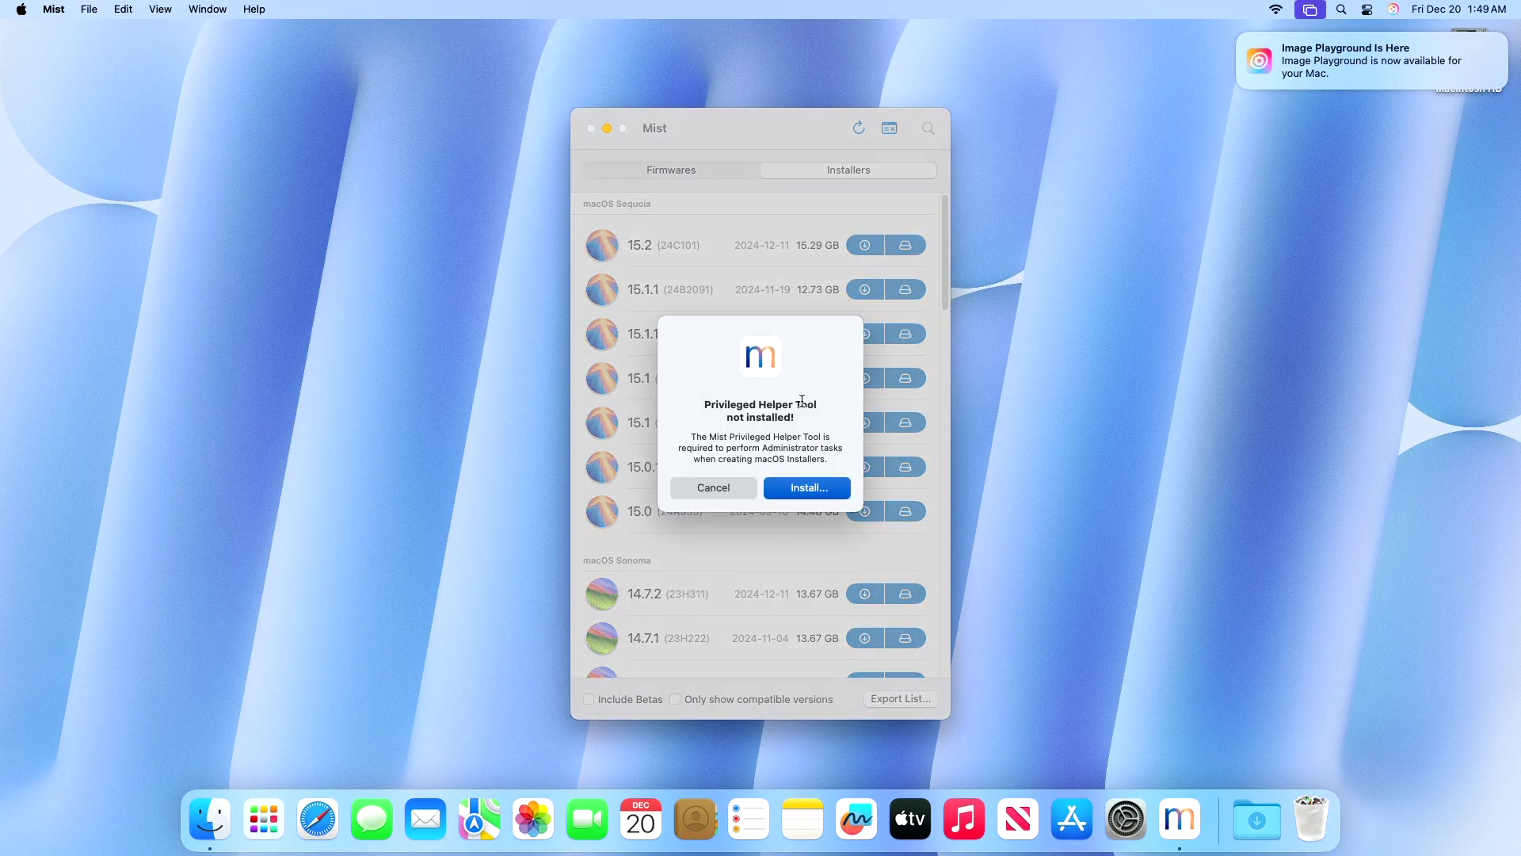
{"action": "left_click", "coordinate": [824, 497]}
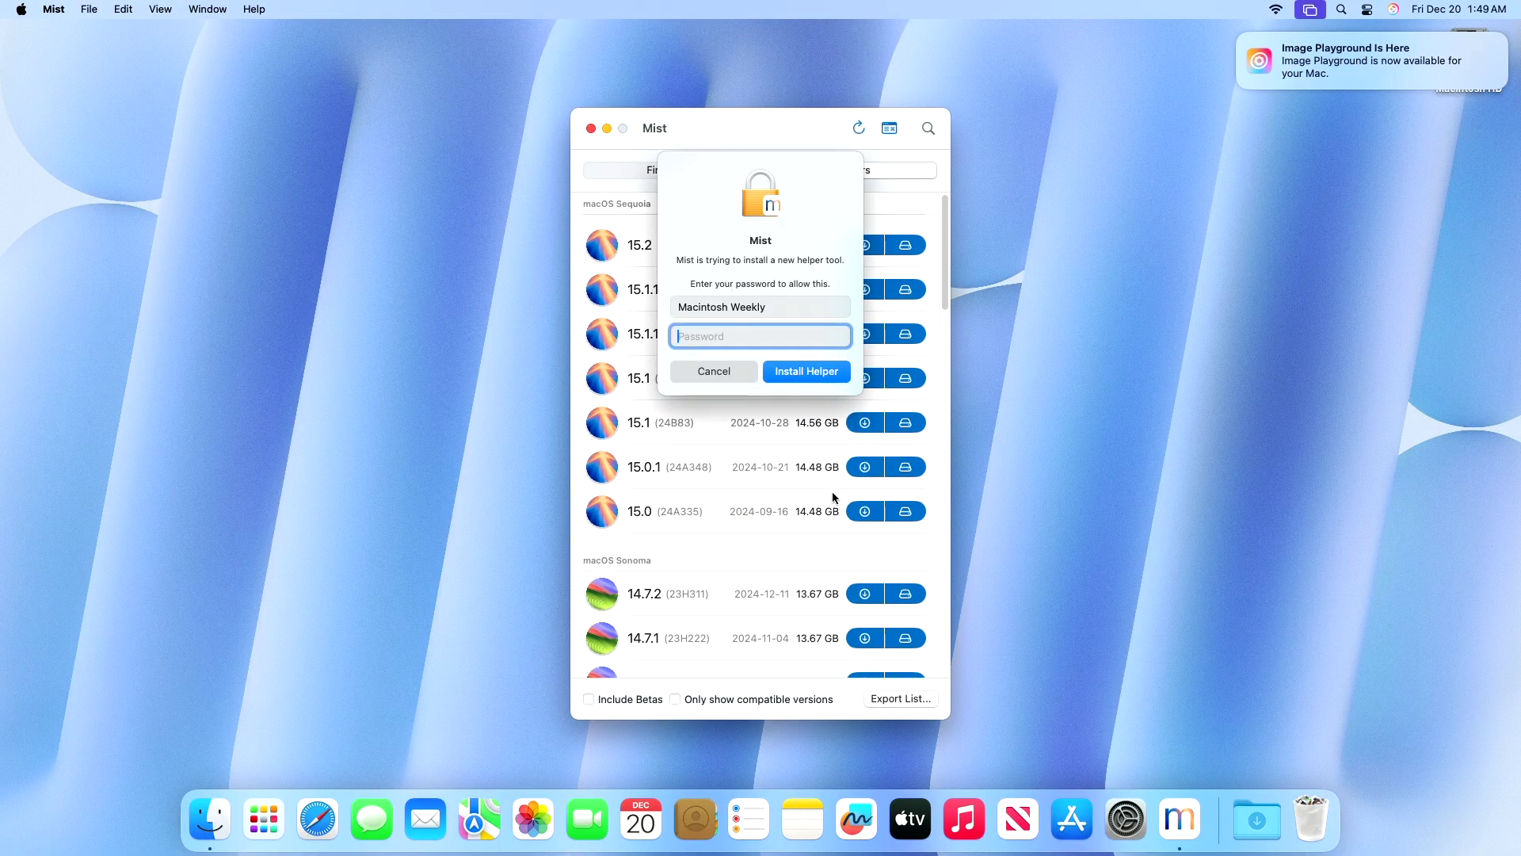
{"action": "type", "text": "*****"}
{"action": "key", "text": "Return"}
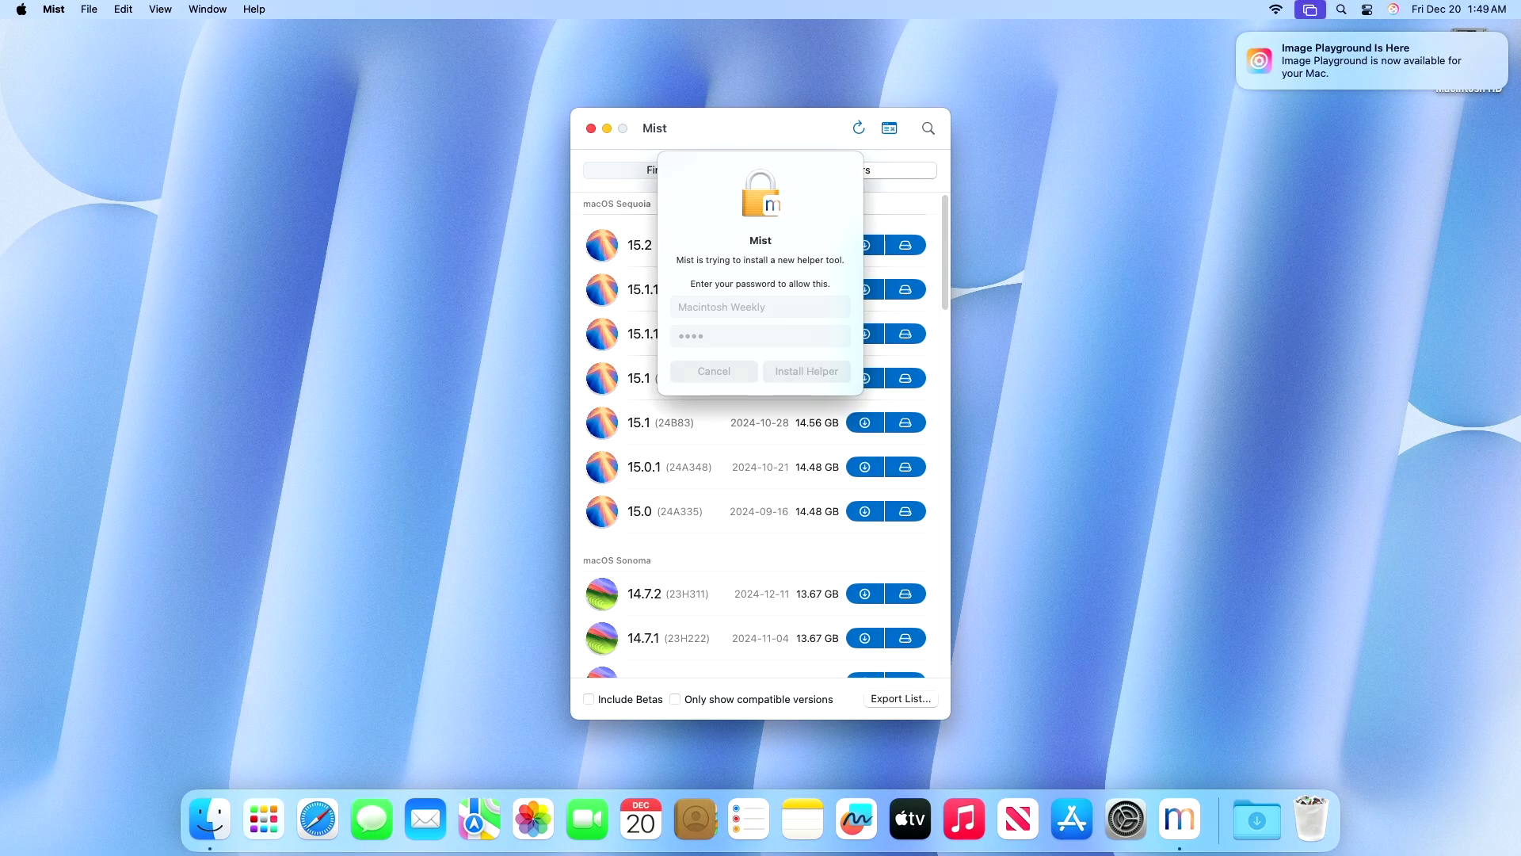
{"action": "left_click", "coordinate": [874, 246]}
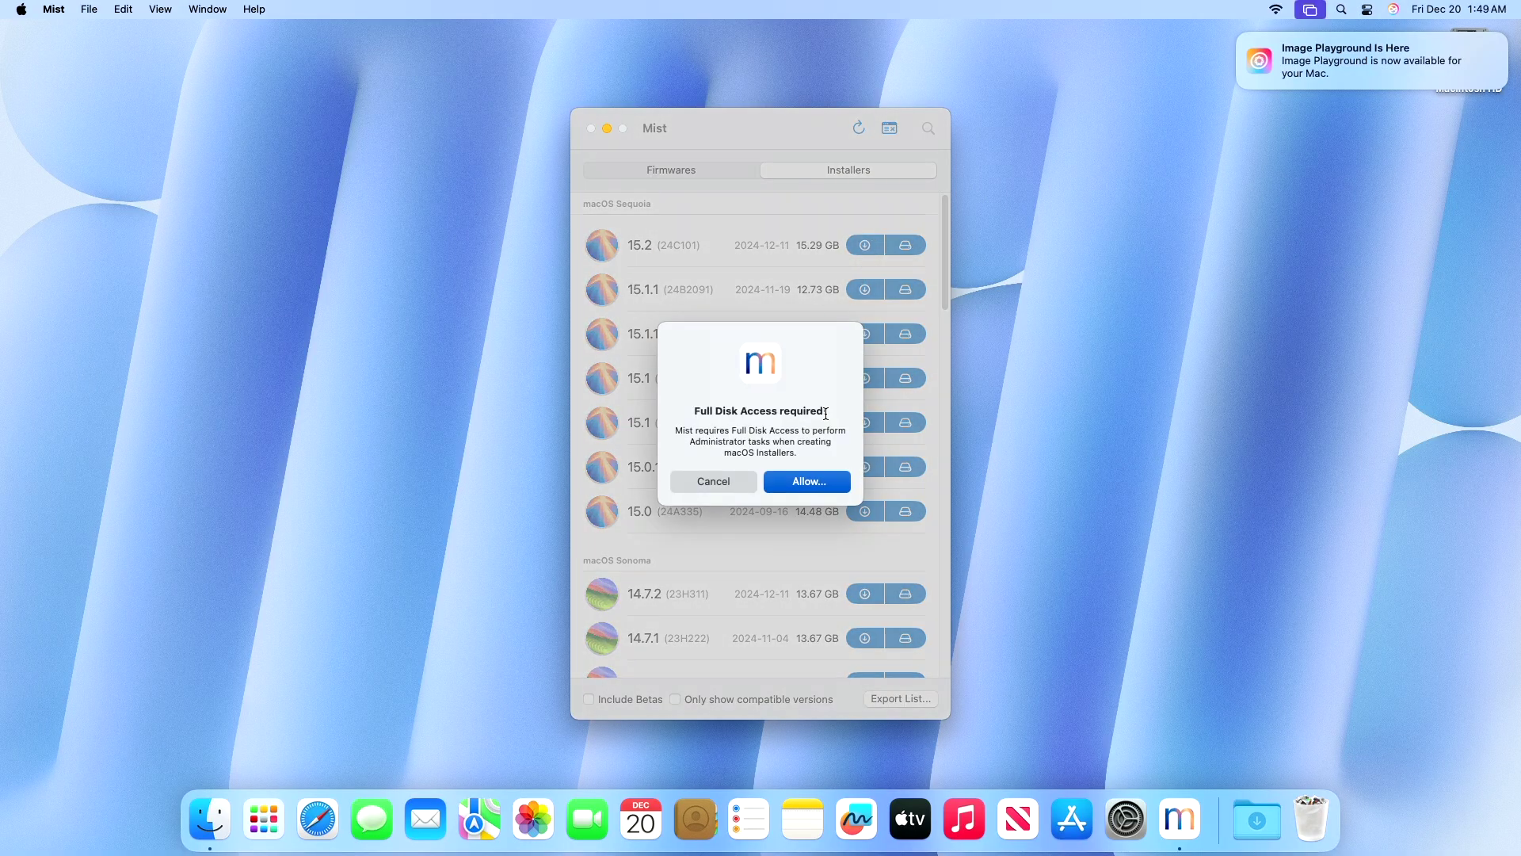
{"action": "left_click", "coordinate": [839, 479]}
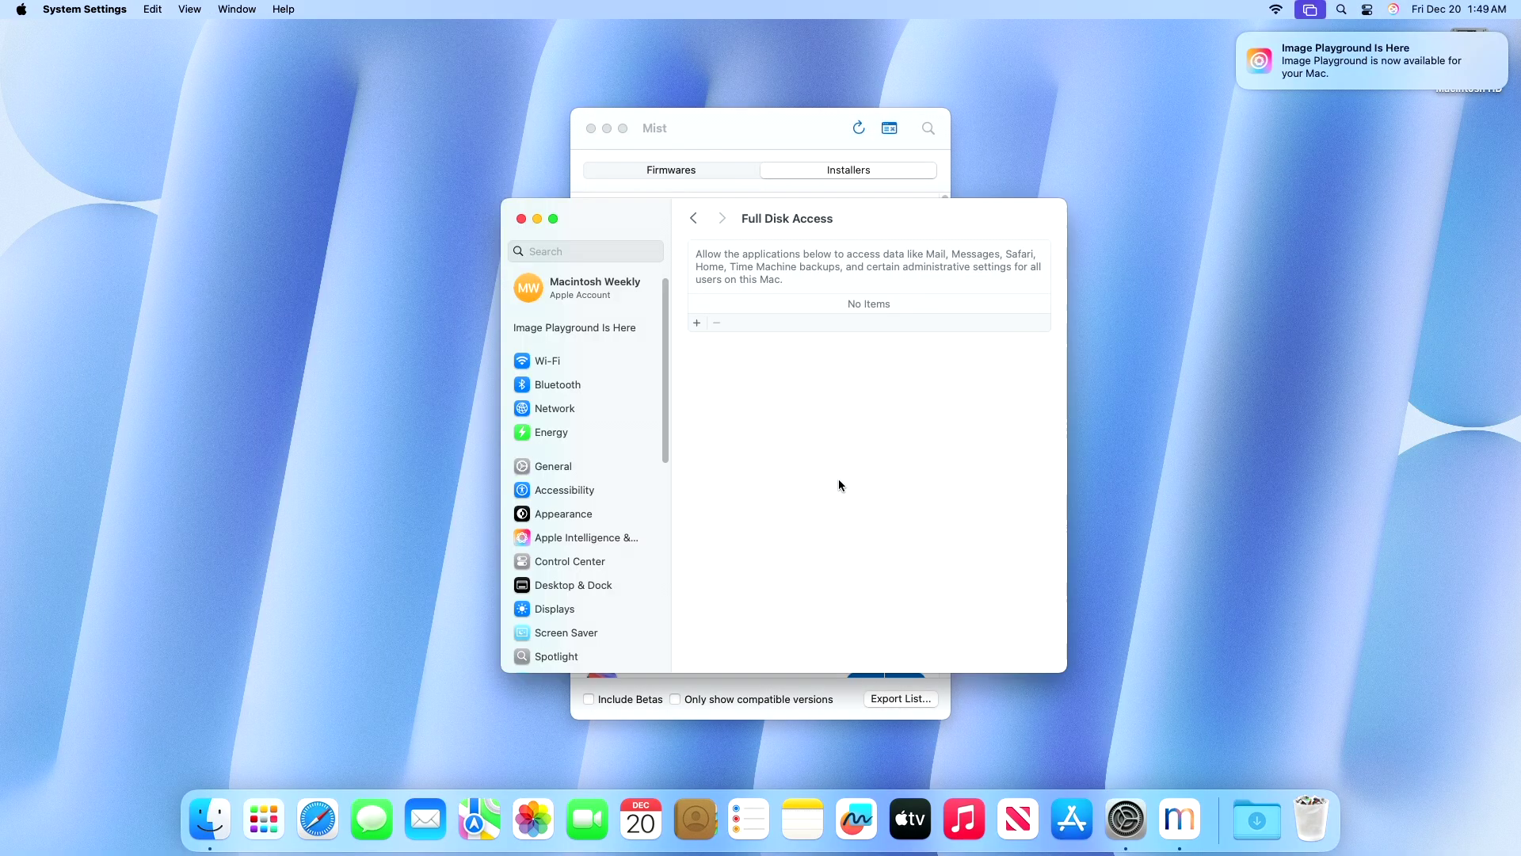
- Add Mist from Applications to the Full Disk Access list, then let Mist quit and reopen
{"action": "left_click", "coordinate": [698, 324]}
{"action": "type", "text": "••••"}
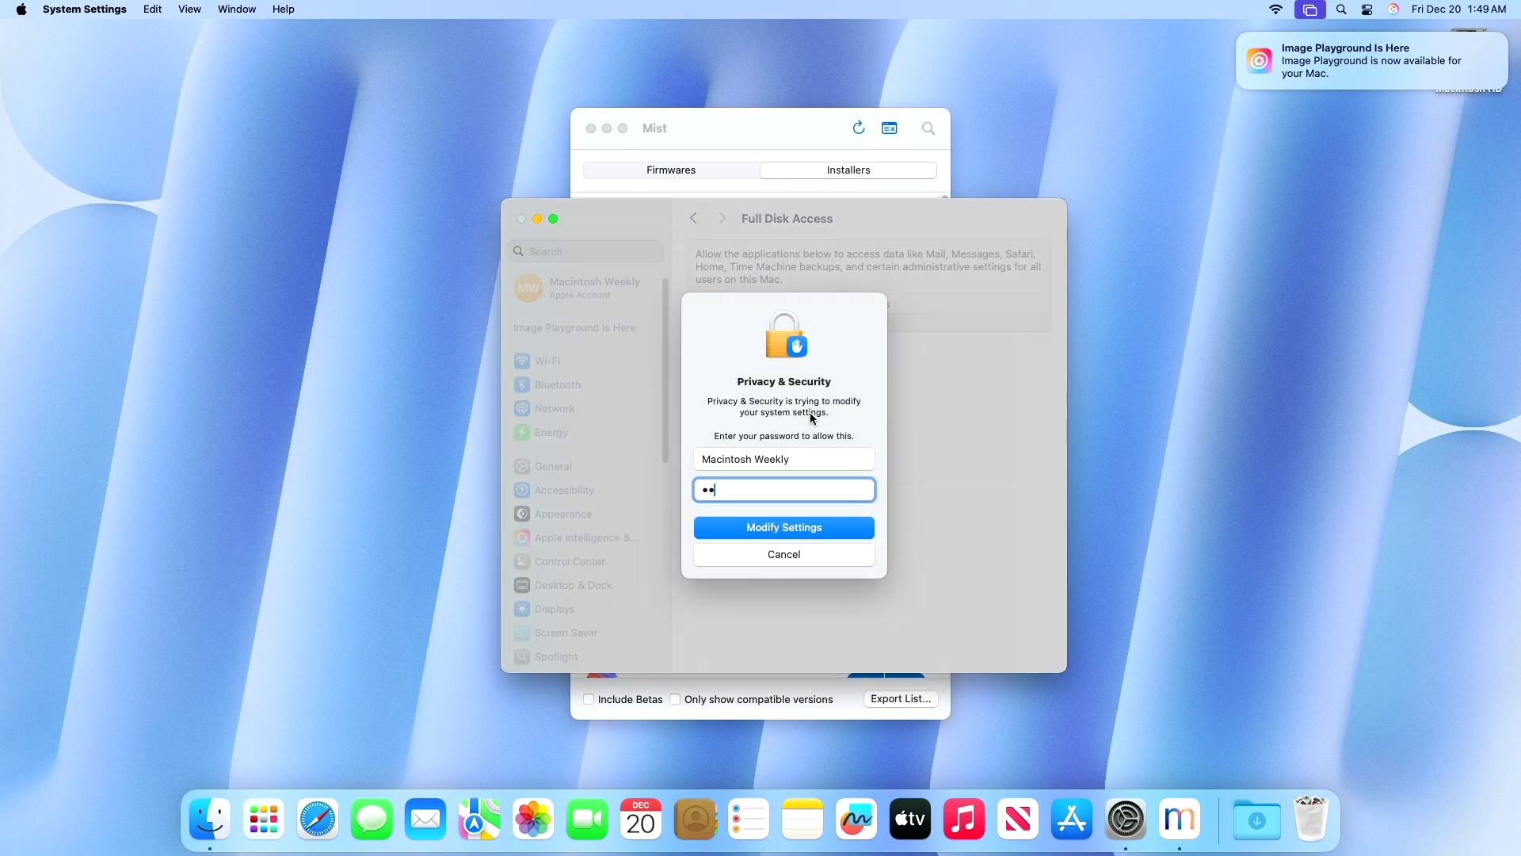
{"action": "key", "text": "Return"}
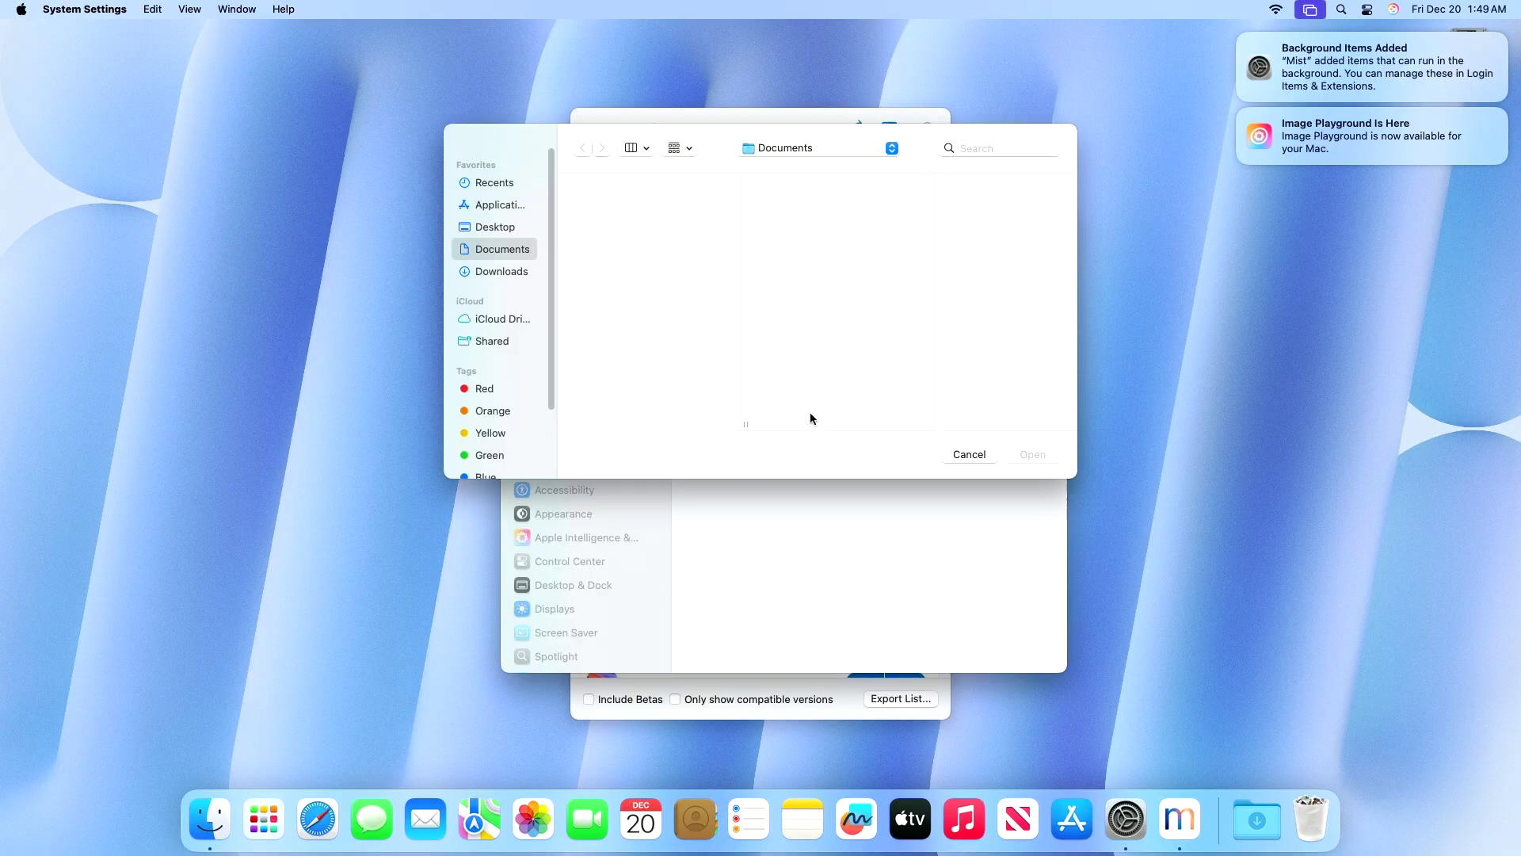
{"action": "left_click", "coordinate": [487, 202]}
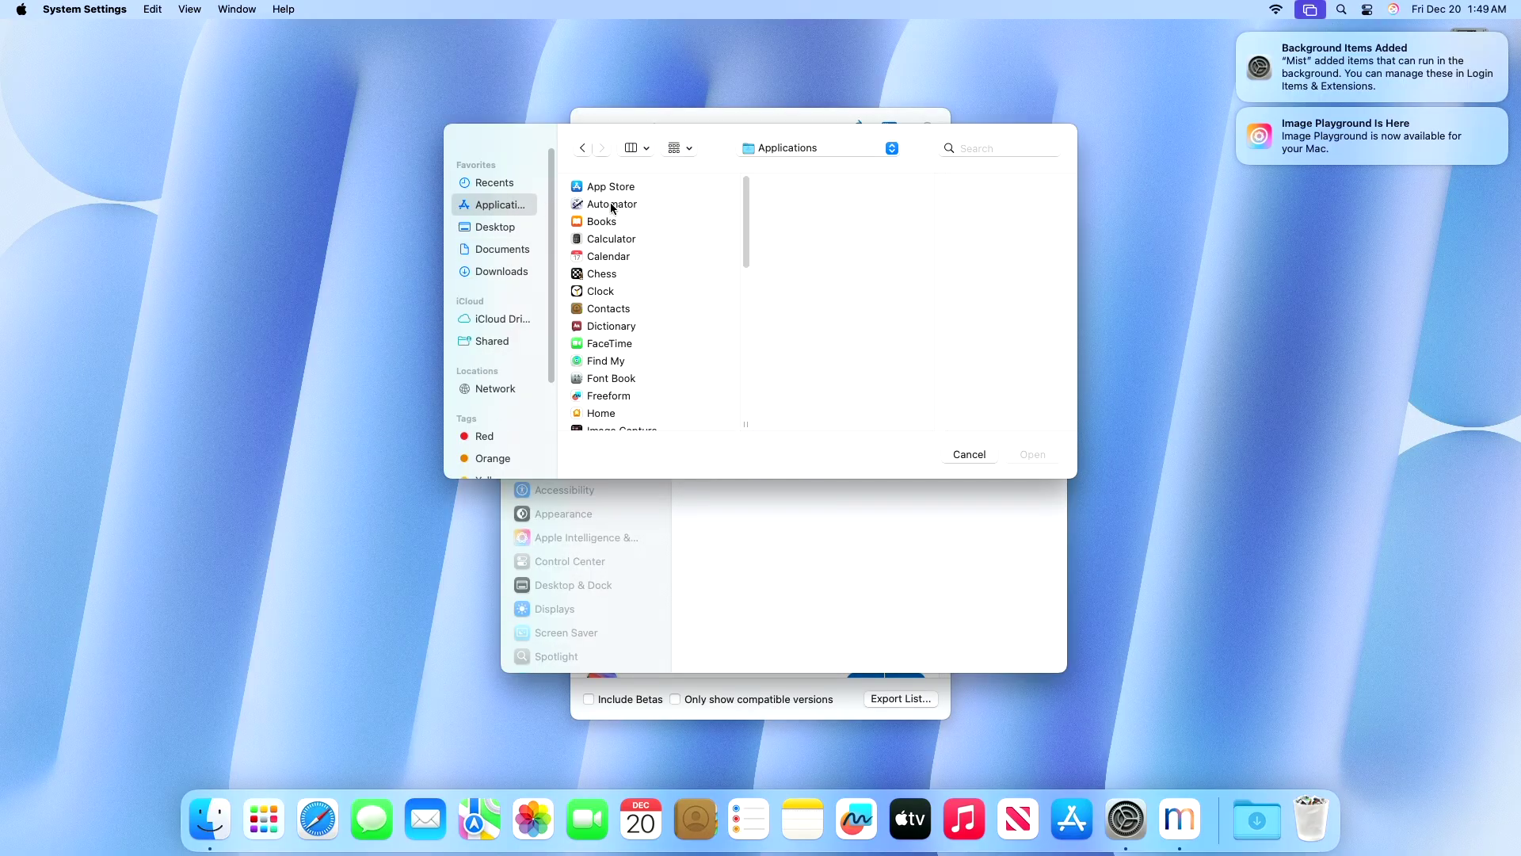
{"action": "left_click_drag", "start_coordinate": [750, 217], "coordinate": [750, 281]}
{"action": "double_click", "coordinate": [594, 323]}
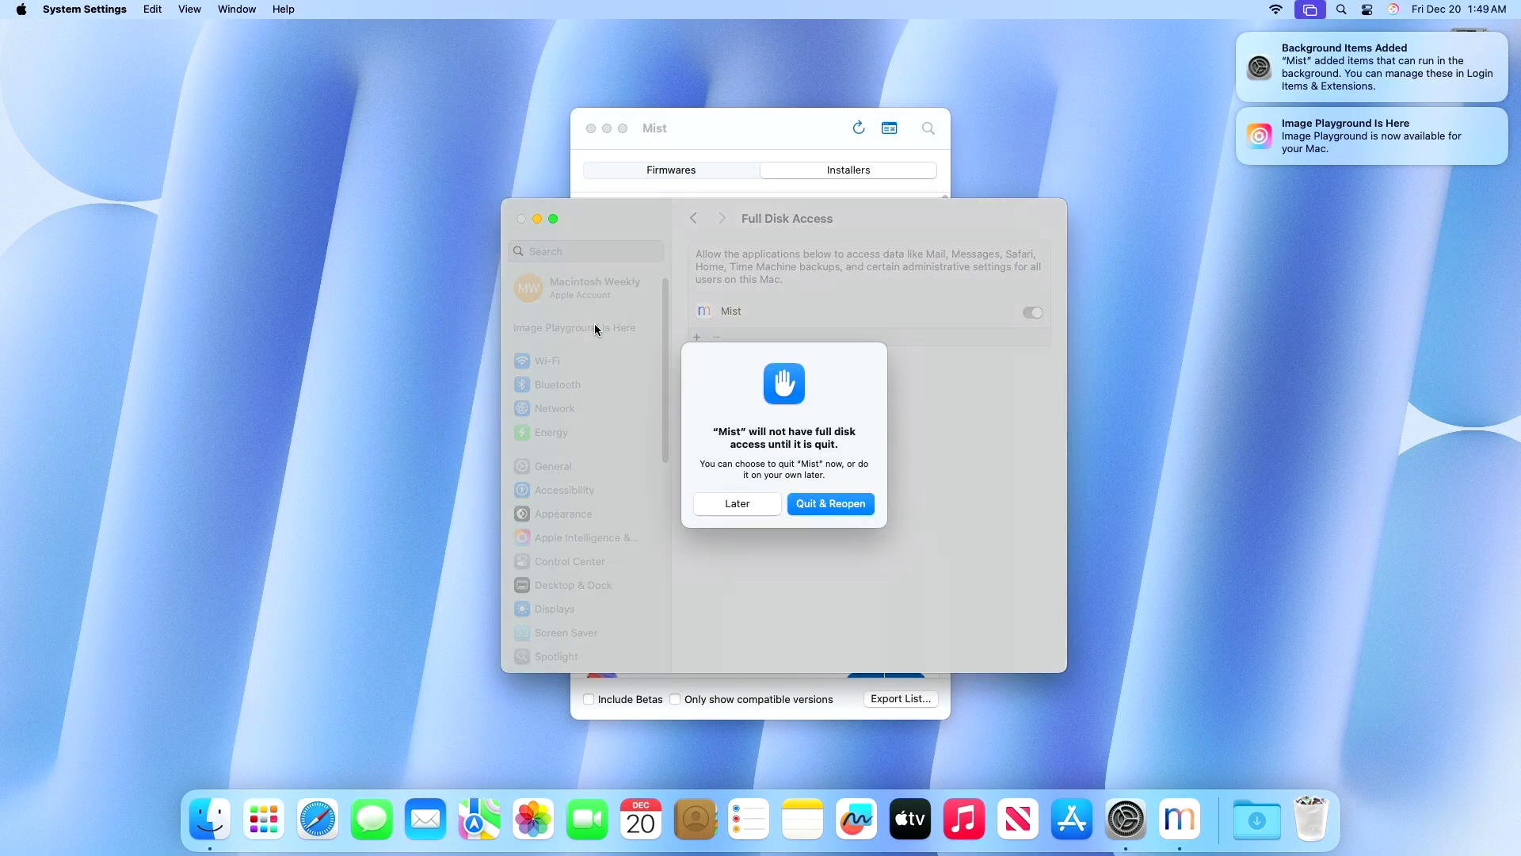
{"action": "left_click", "coordinate": [854, 507]}
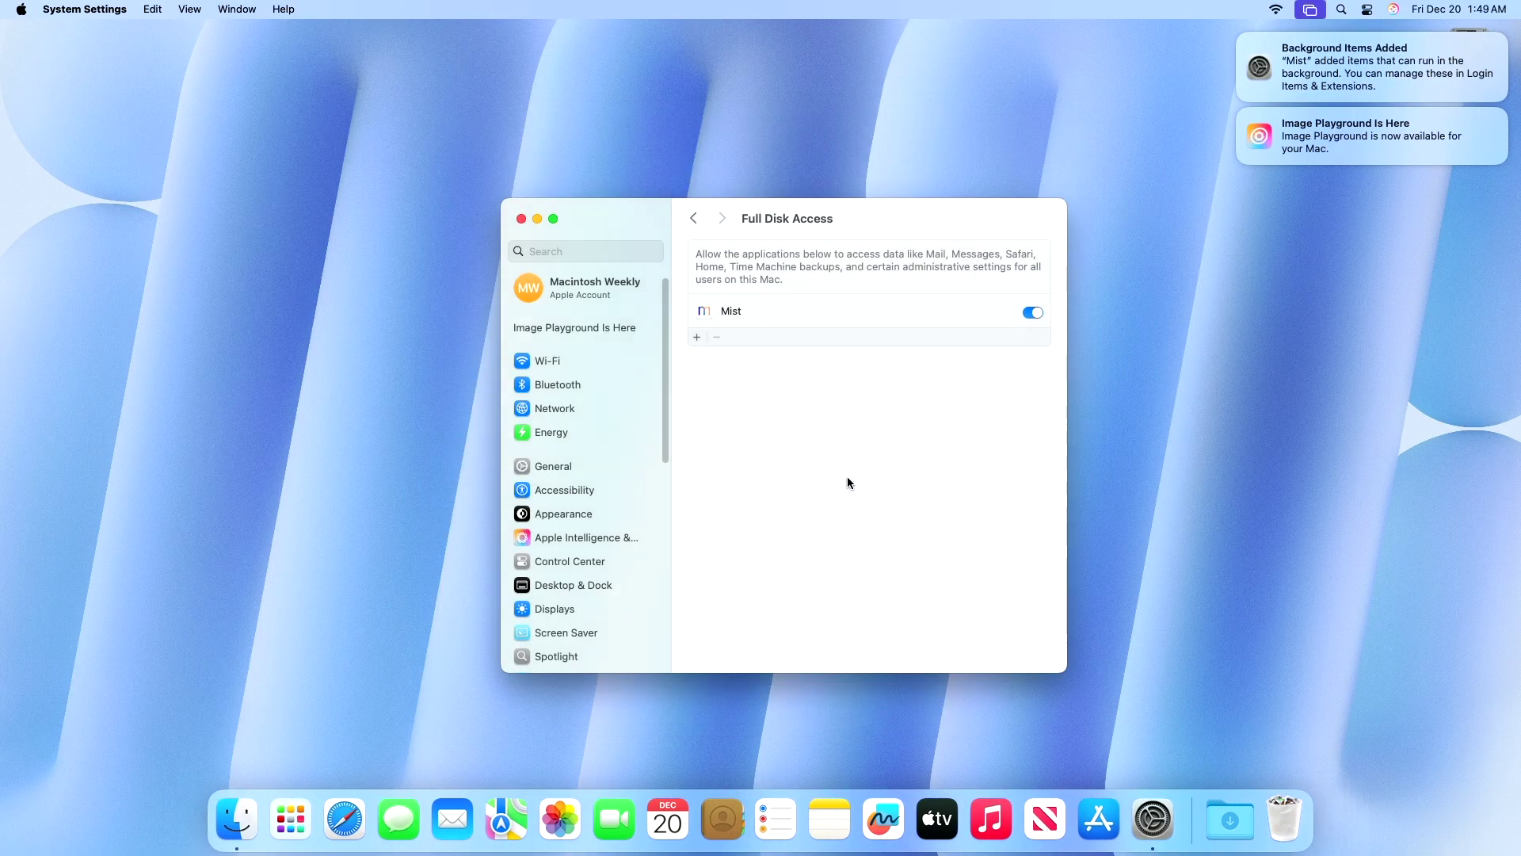
- Close System Settings and dismiss the background items and Image Playground notifications
{"action": "left_click", "coordinate": [520, 219]}
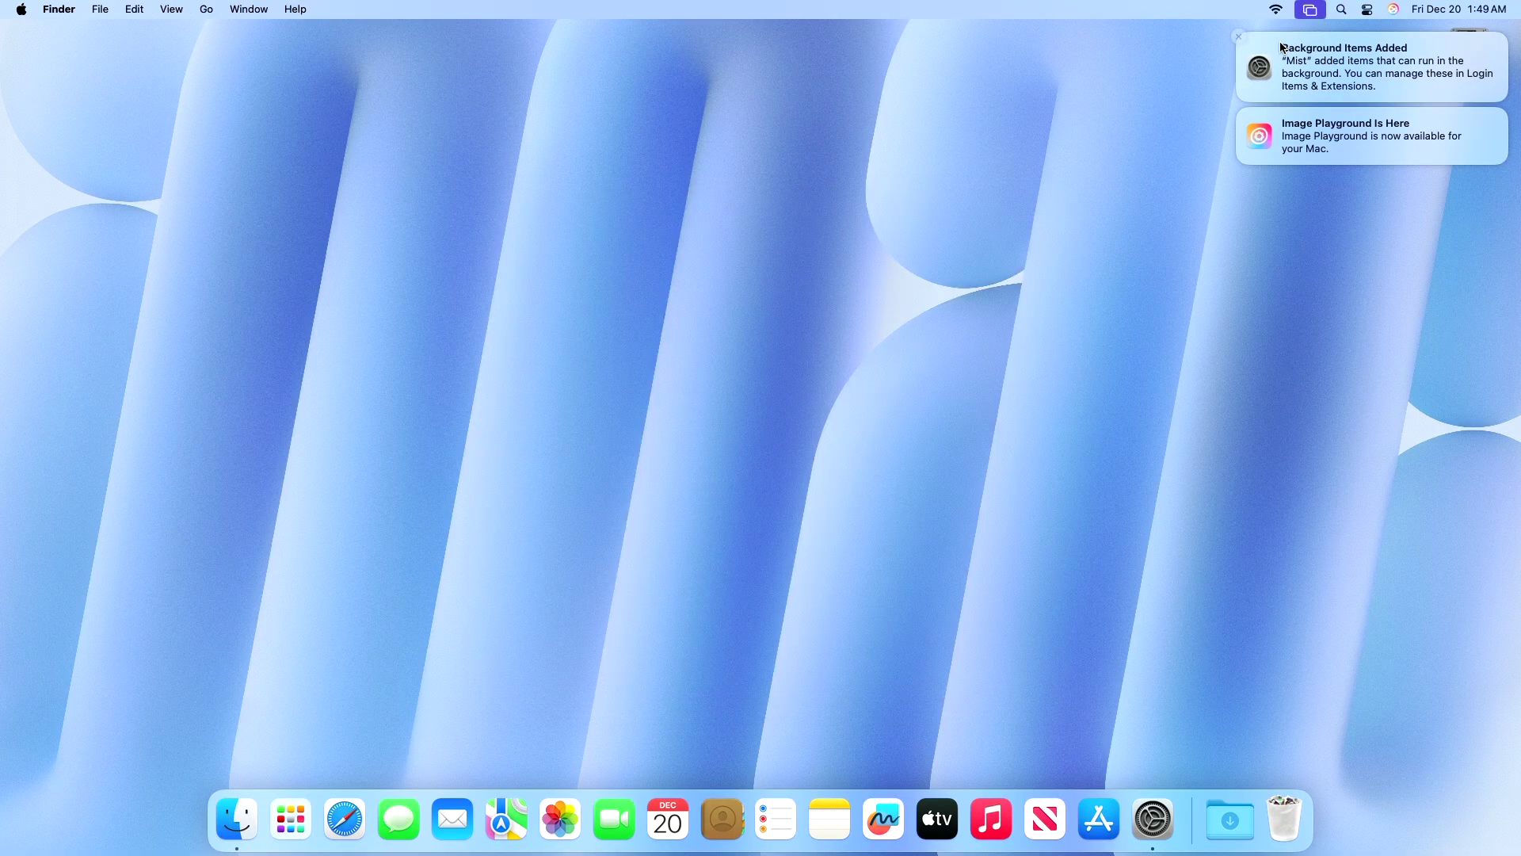
{"action": "left_click", "coordinate": [1236, 36]}
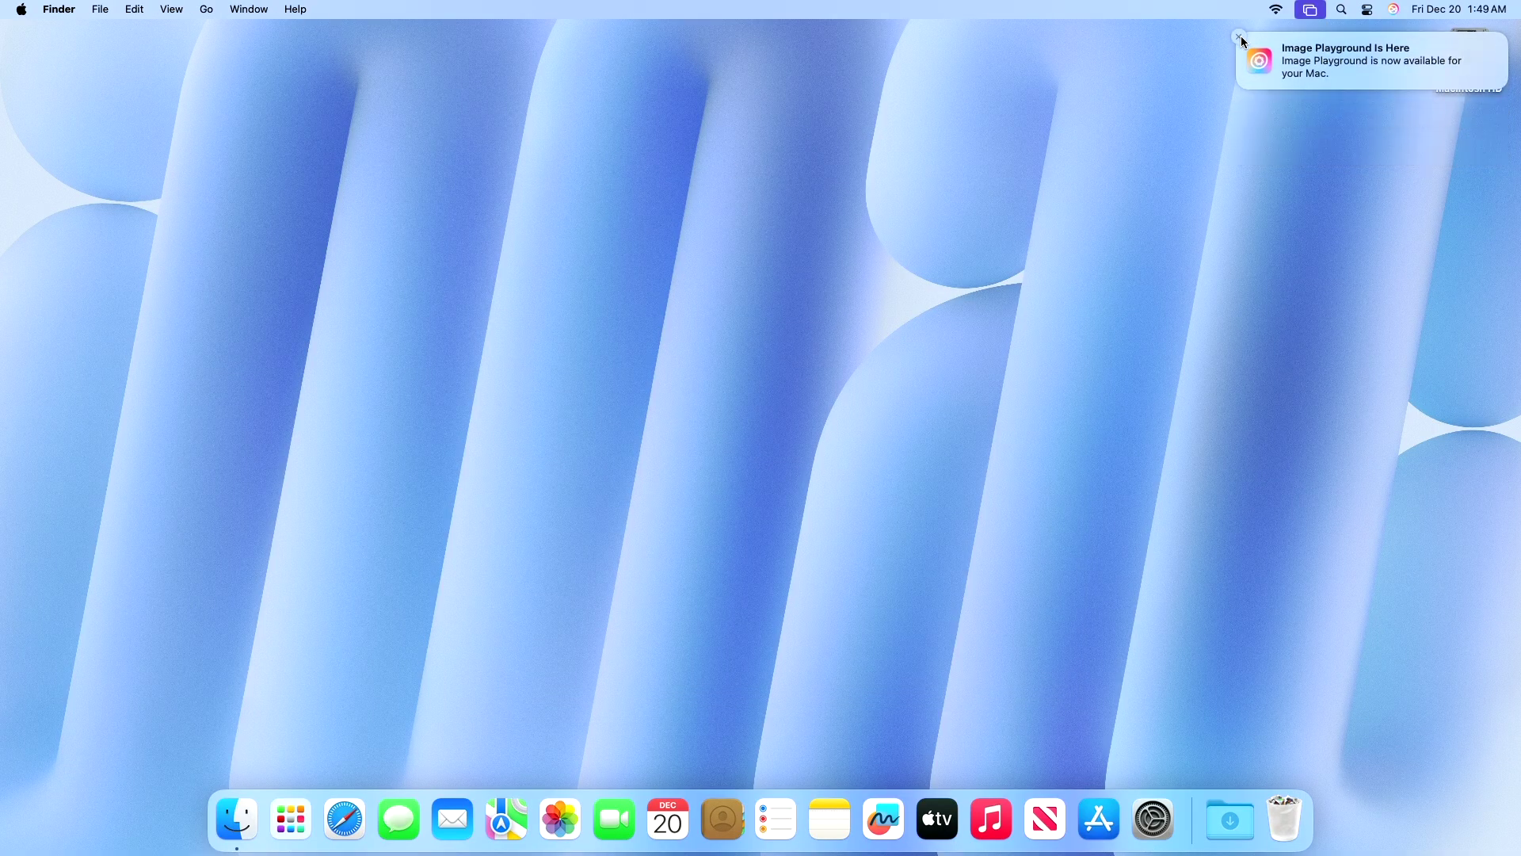
{"action": "left_click", "coordinate": [1240, 36]}
- Relaunch Mist and enable automatic update checks plus automatic download and install of updates
{"action": "left_click", "coordinate": [291, 818]}
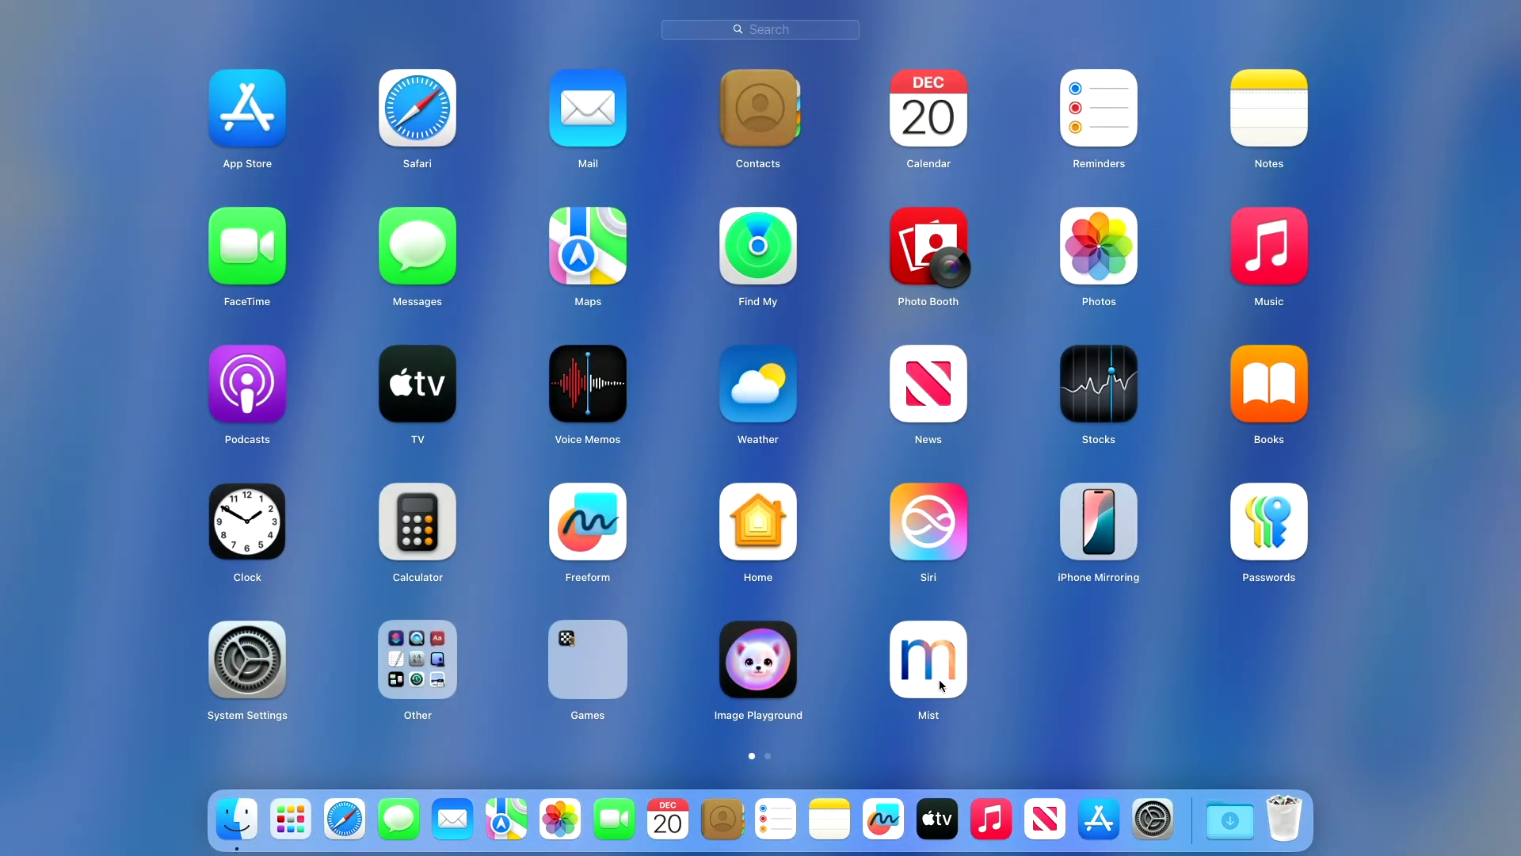
{"action": "left_click", "coordinate": [939, 678]}
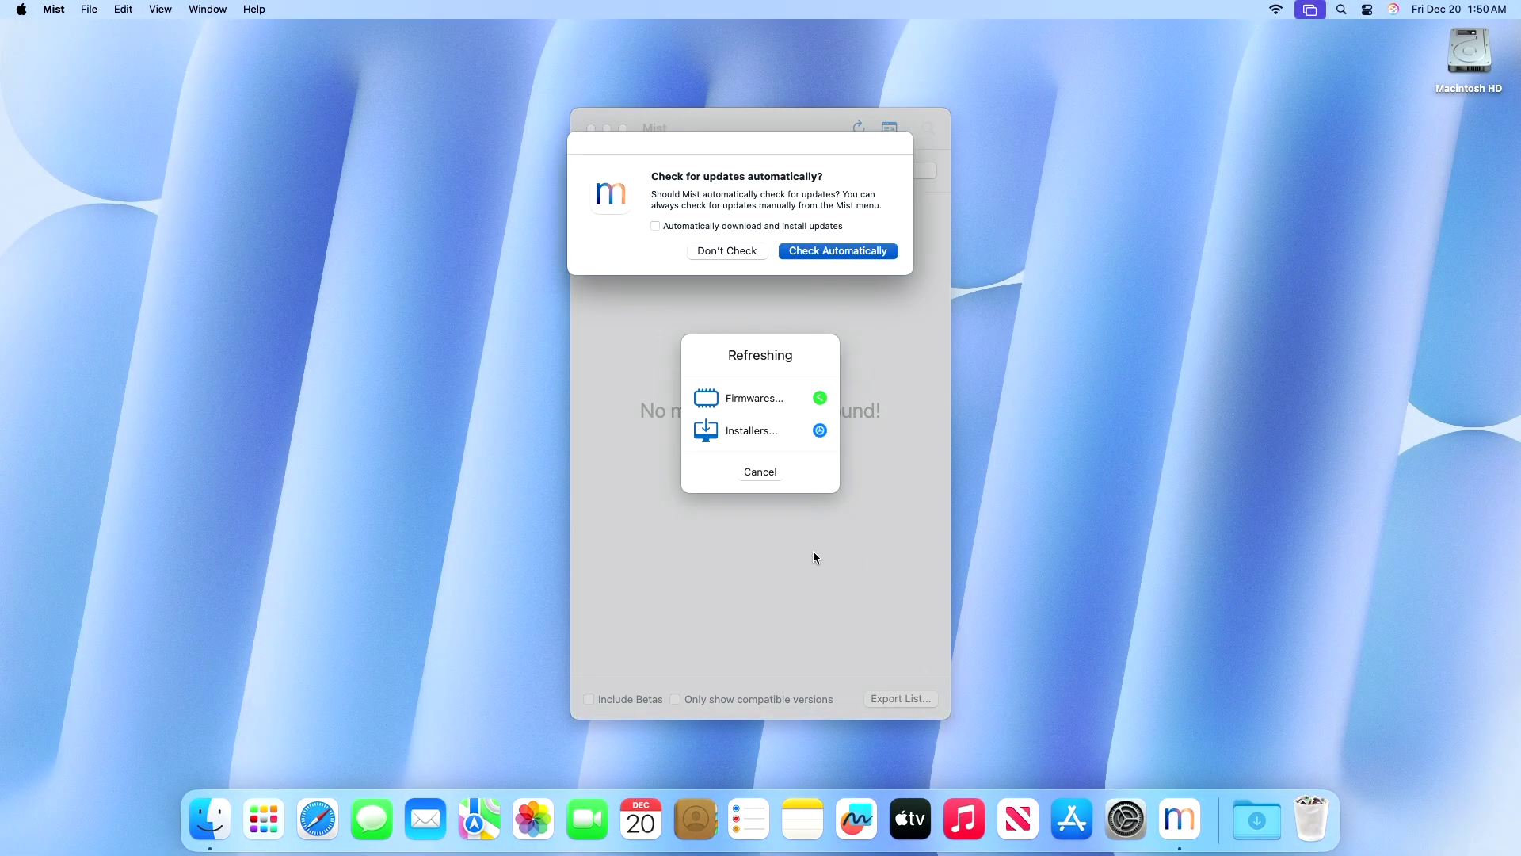
{"action": "left_click", "coordinate": [716, 226]}
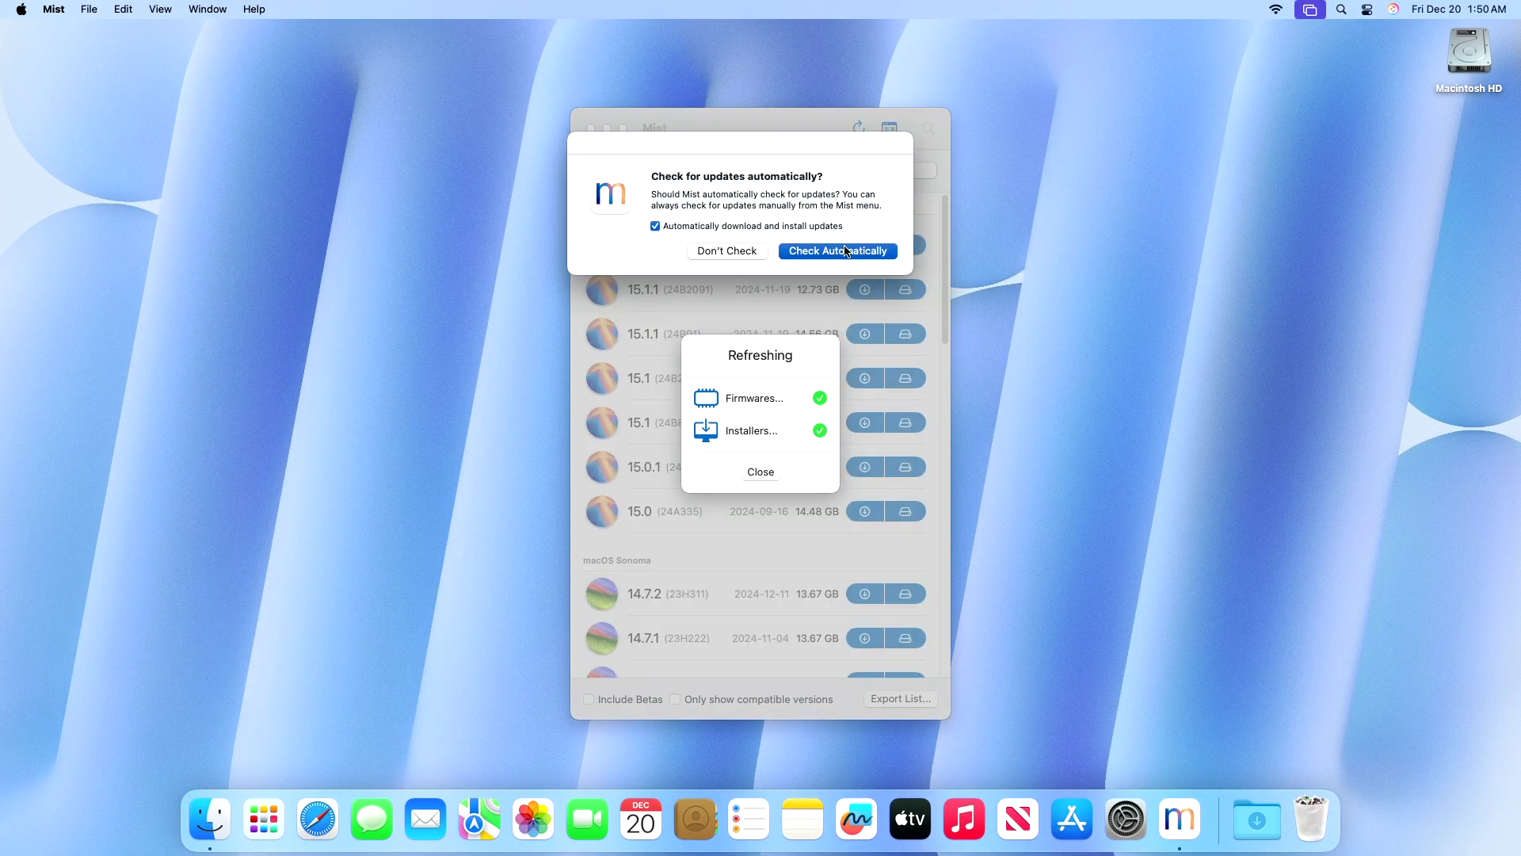
{"action": "left_click", "coordinate": [852, 255]}
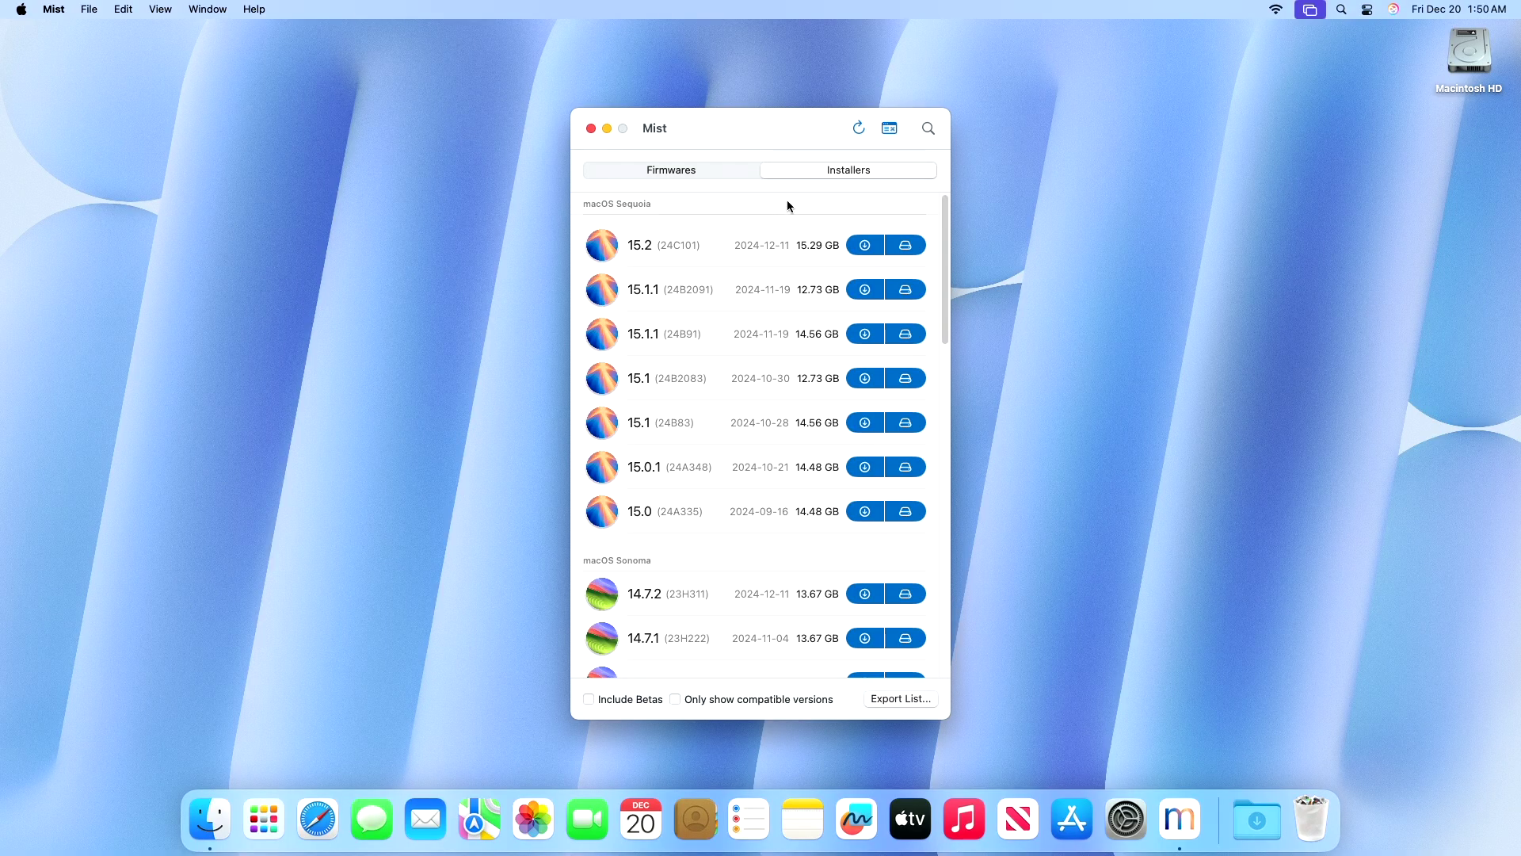
- Download macOS Sequoia 15.2 with the Application export type into the Applications folder
{"action": "left_click", "coordinate": [863, 246]}
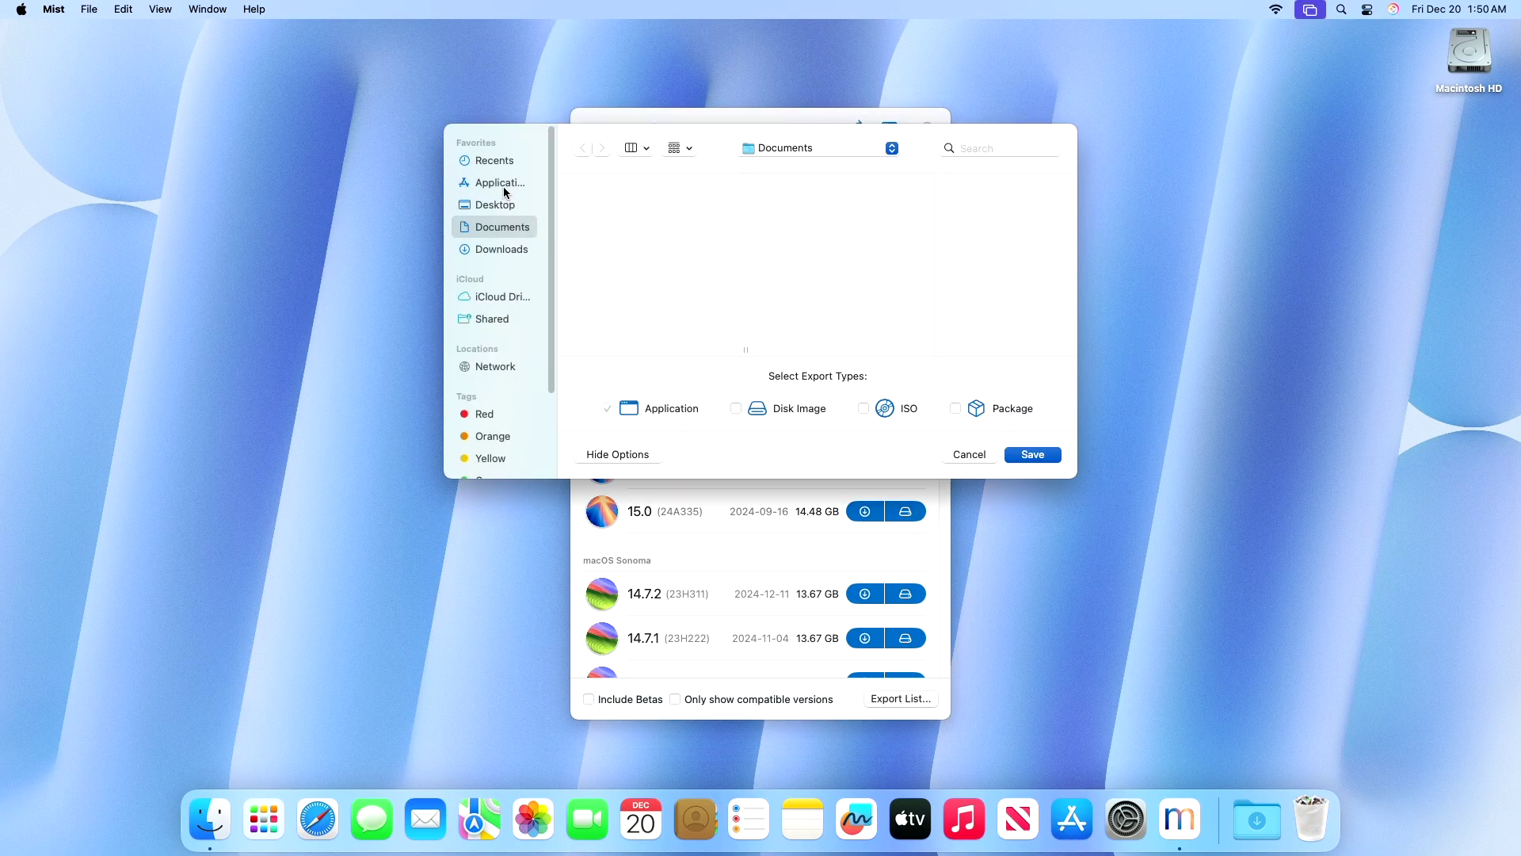
{"action": "left_click", "coordinate": [503, 187]}
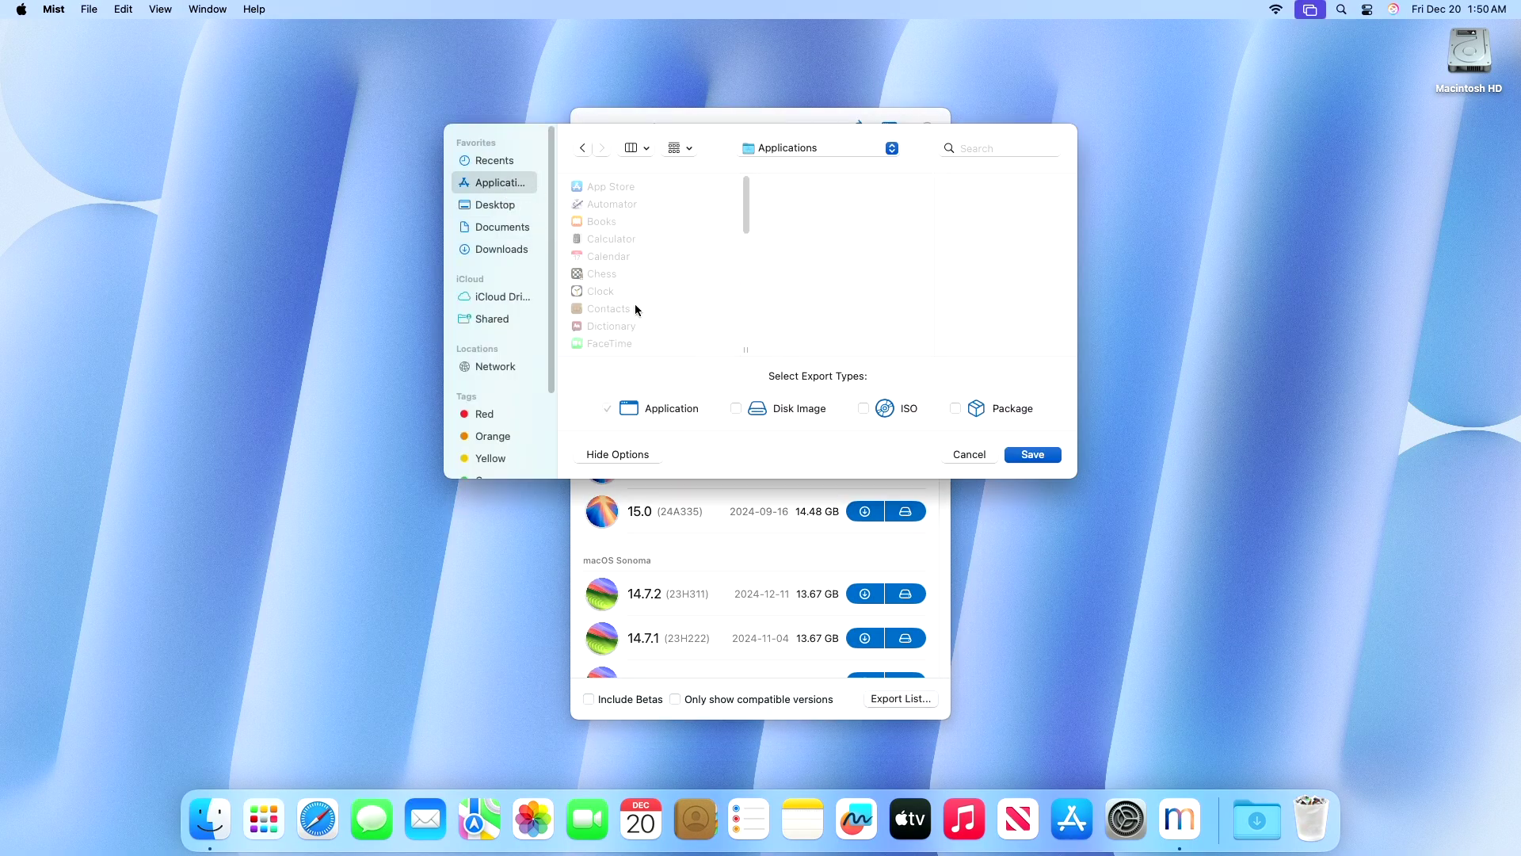
{"action": "left_click", "coordinate": [1017, 458]}
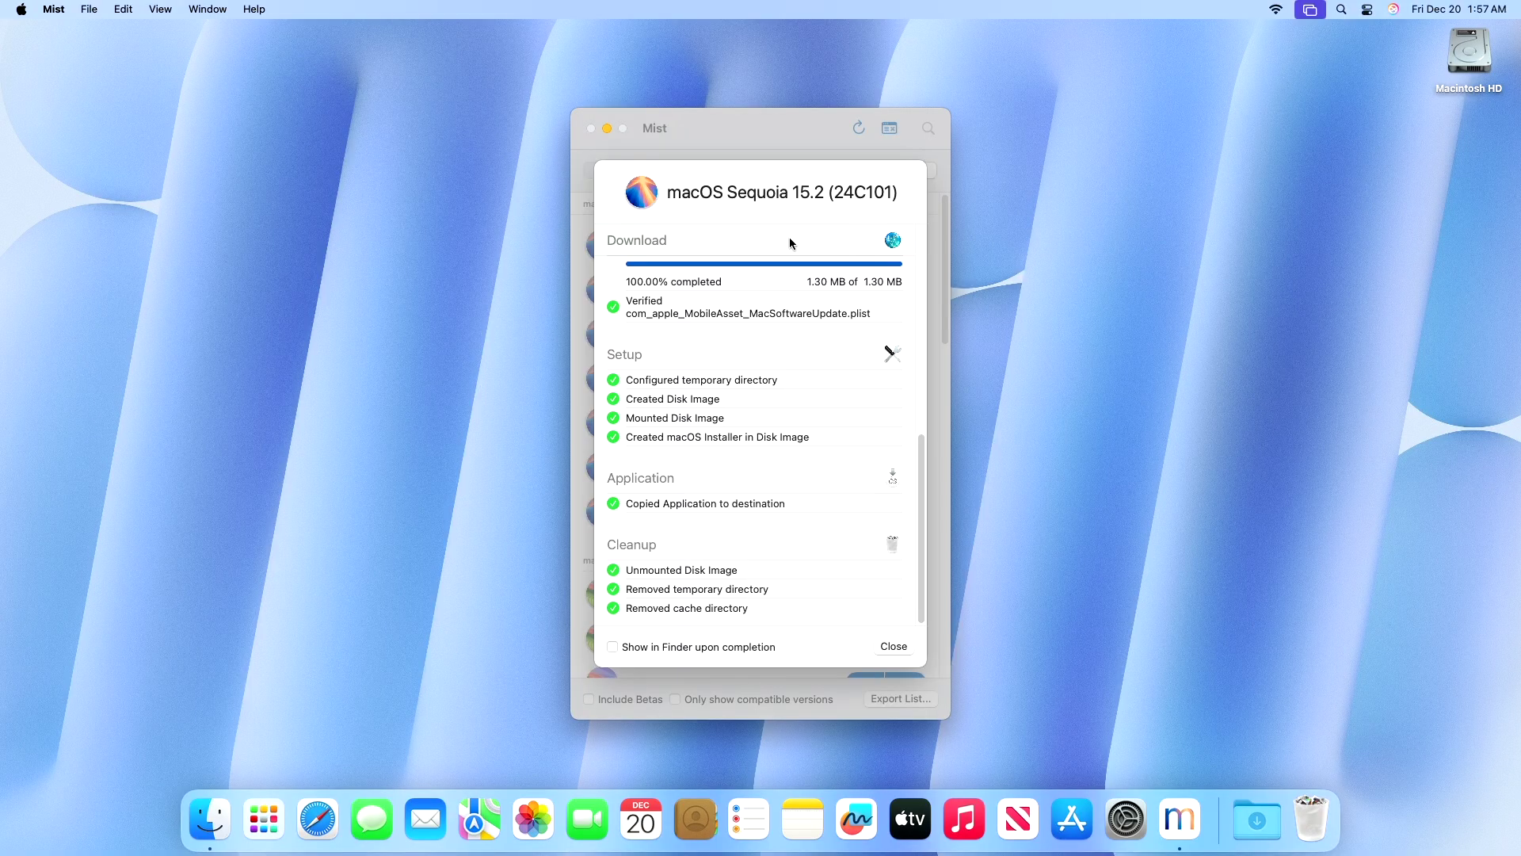
- Close the finished download summary, quit Mist, and launch Install macOS Sequoia from Launchpad
{"action": "left_click", "coordinate": [887, 647]}
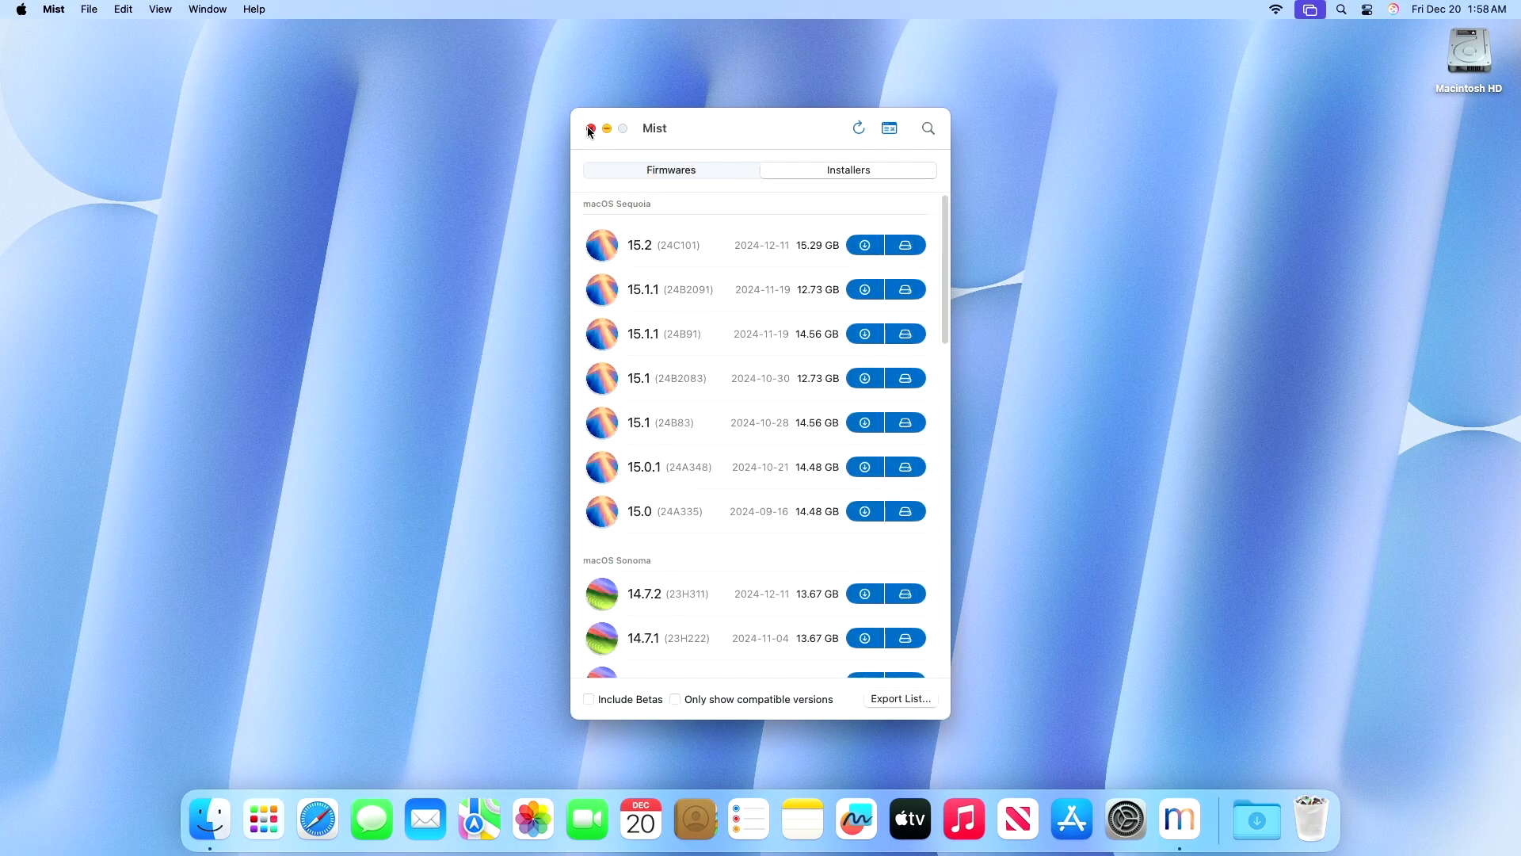
{"action": "left_click", "coordinate": [591, 128]}
{"action": "left_click", "coordinate": [287, 802]}
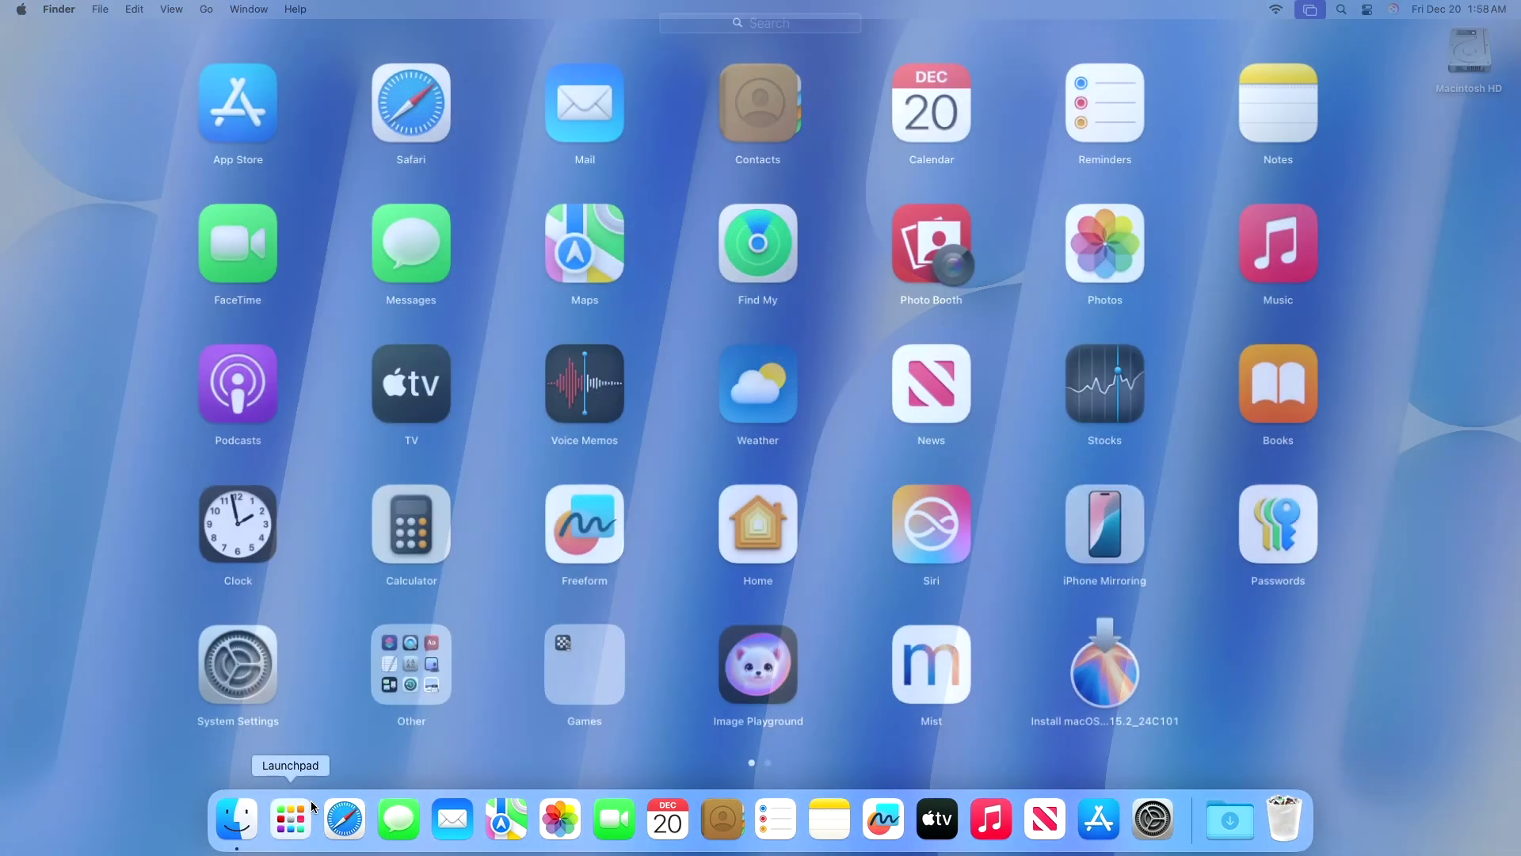
{"action": "left_click", "coordinate": [1107, 683]}
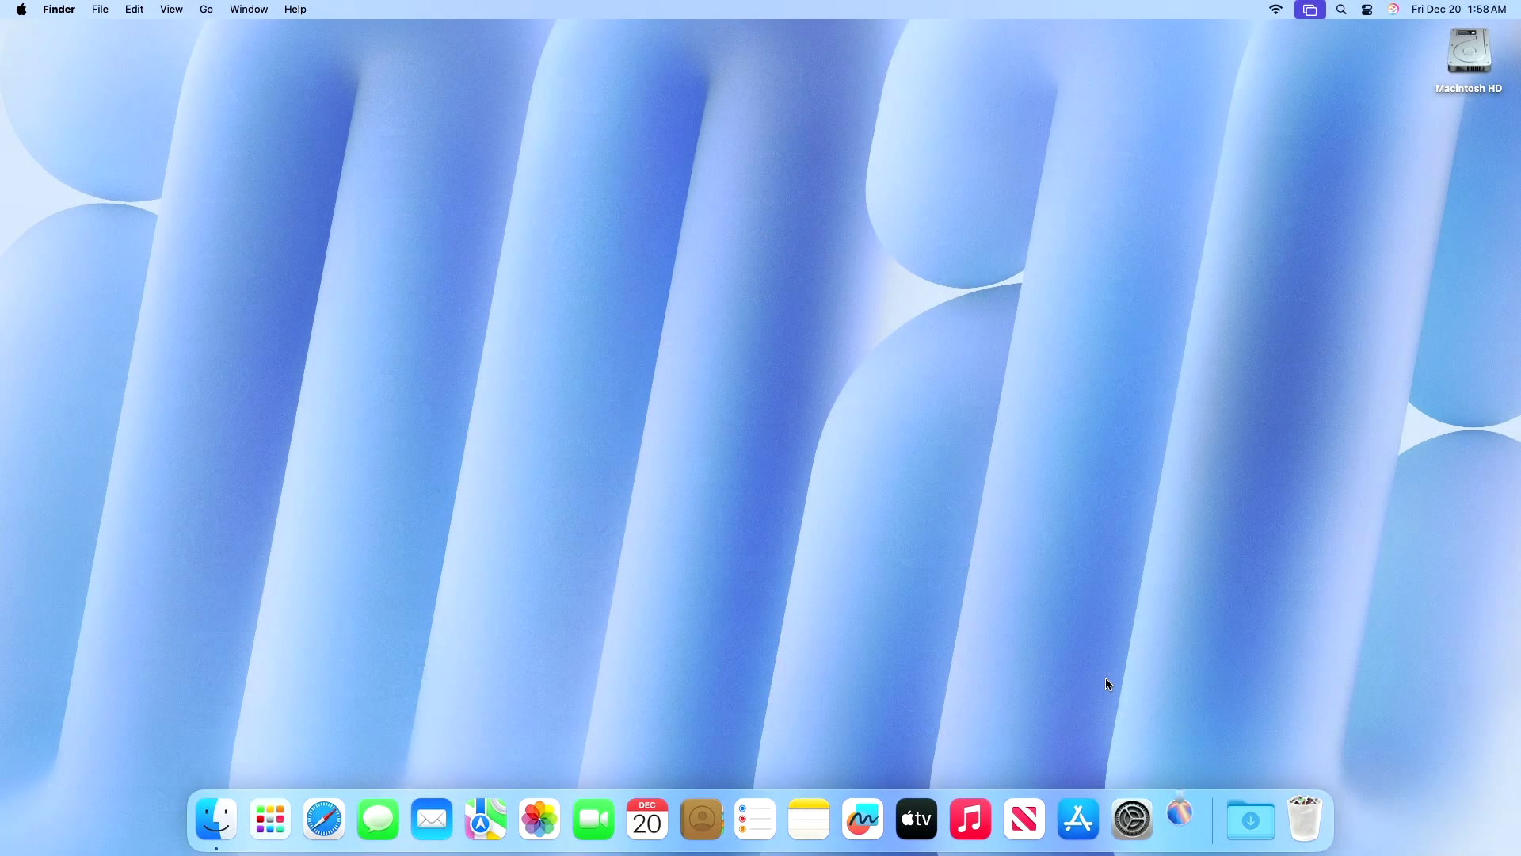